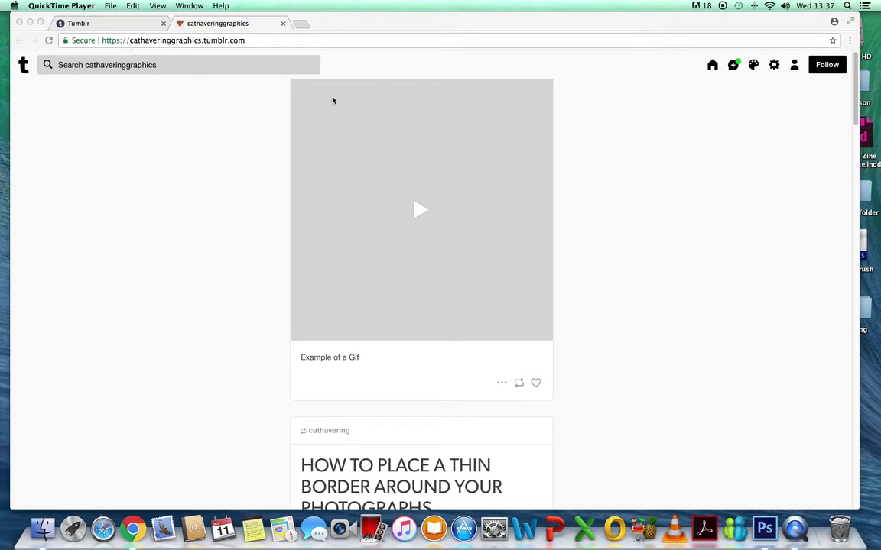
# Step: Play the example GIF post on the cathaveringgraphics blog, and close both browser tabs
pyautogui.click(421, 212)
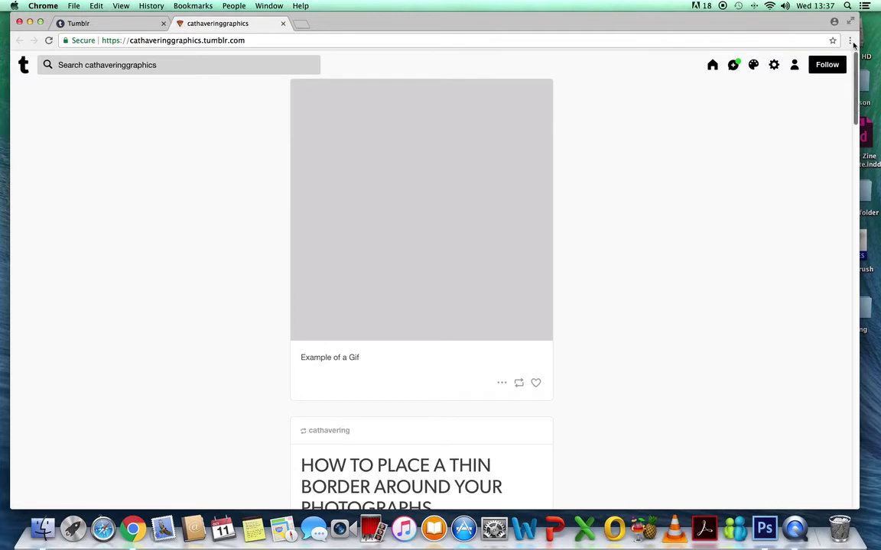
pyautogui.moveTo(855, 100); pyautogui.dragTo(859, 34)
pyautogui.moveTo(460, 234)
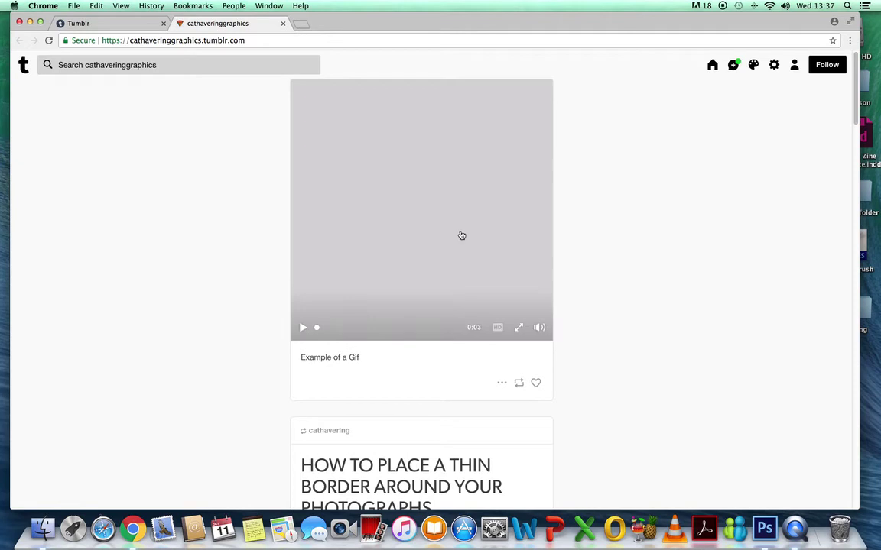
pyautogui.click(304, 328)
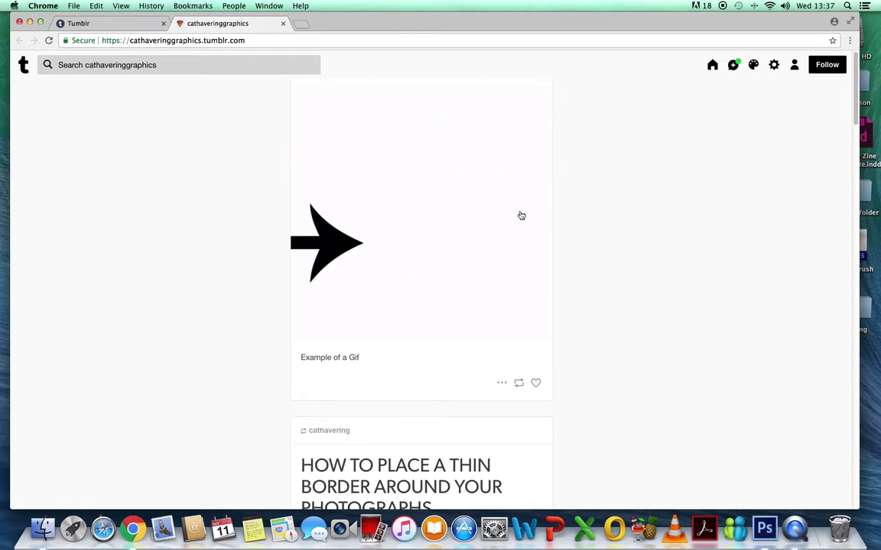
pyautogui.click(283, 24)
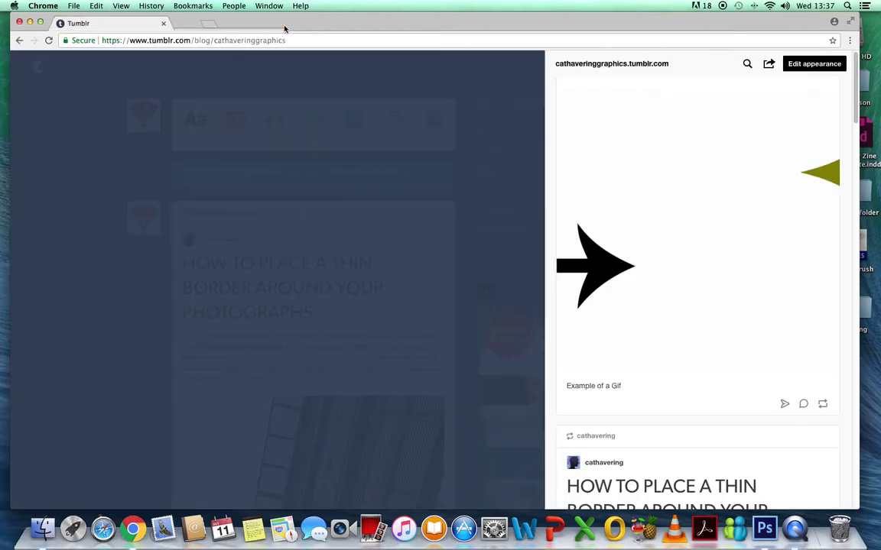
pyautogui.click(162, 23)
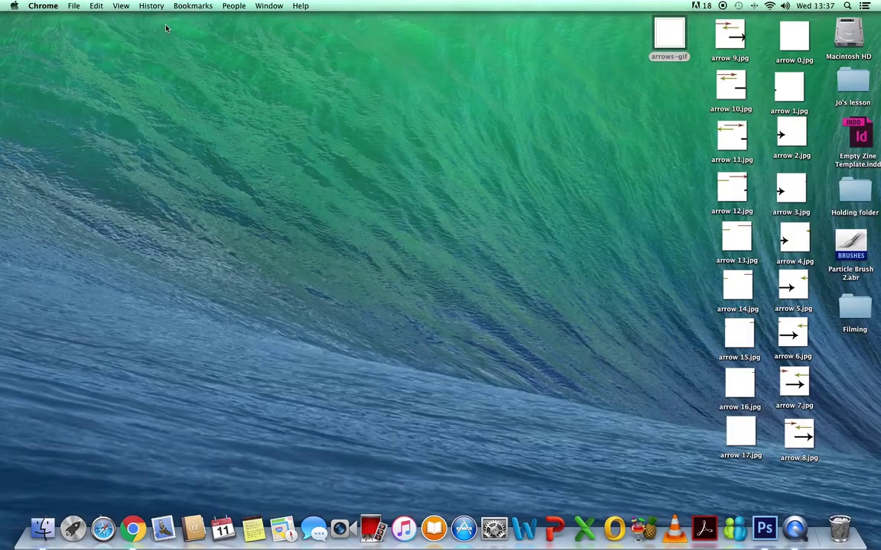
# Step: Switch to Photoshop and create a 20 × 20 cm, 300 pixels/inch RGB document with a white background, named The Layers
pyautogui.click(764, 528)
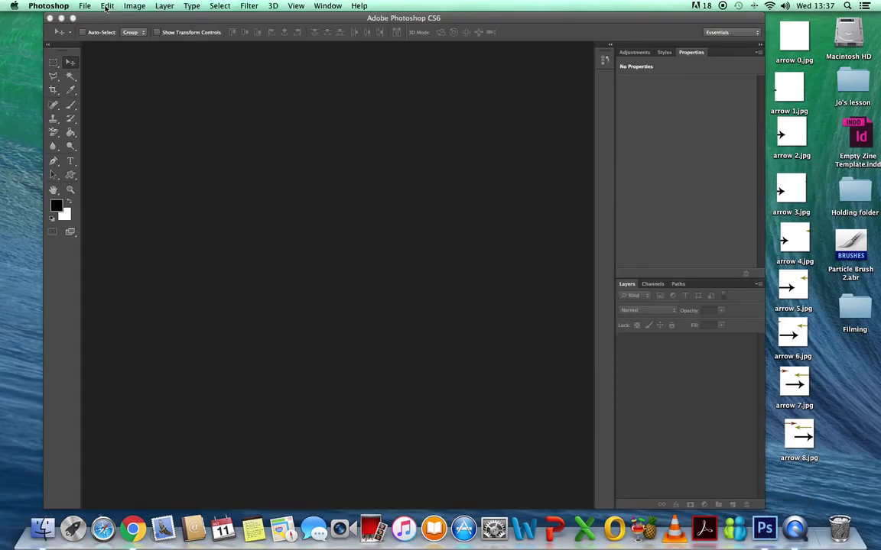
pyautogui.click(85, 6)
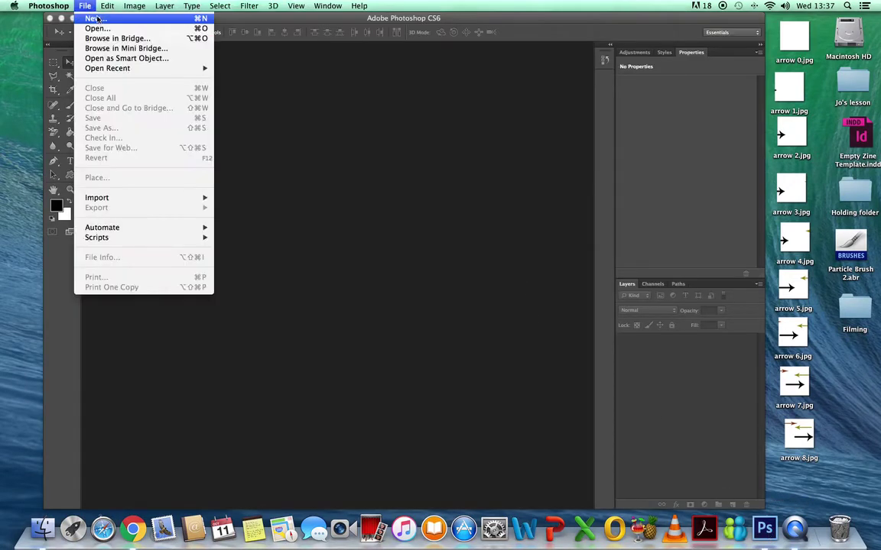
pyautogui.click(90, 18)
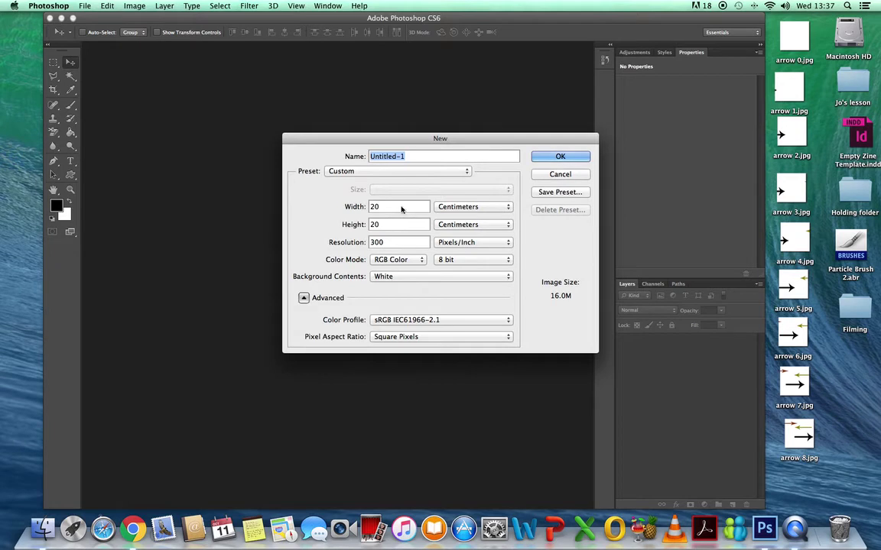
pyautogui.click(412, 156)
pyautogui.press('BackSpace')
pyautogui.press('BackSpace')
pyautogui.press('BackSpace')
pyautogui.press('BackSpace')
pyautogui.press('BackSpace')
pyautogui.press('BackSpace')
pyautogui.press('BackSpace')
pyautogui.click(556, 157)
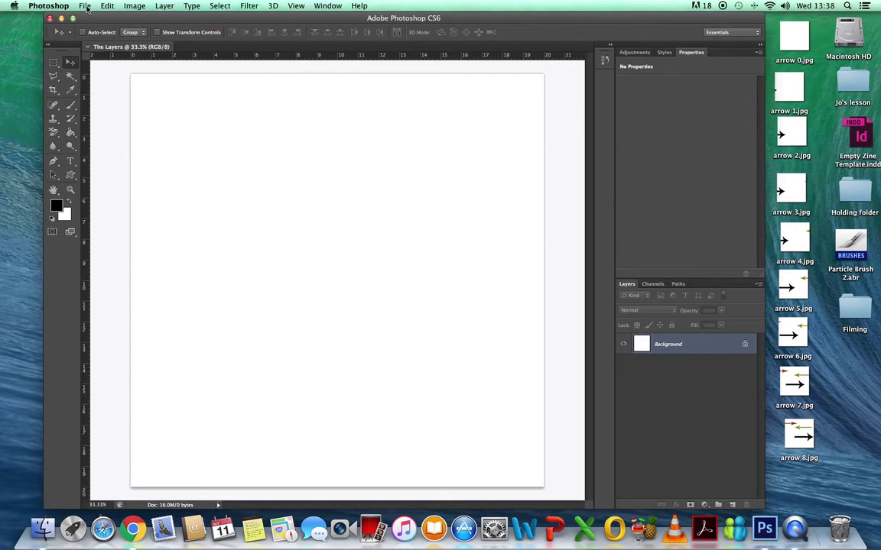
# Step: Create a second 20 × 20 cm, 300 pixels/inch RGB document with a white background, named Colour Arrows
pyautogui.click(85, 6)
pyautogui.click(90, 21)
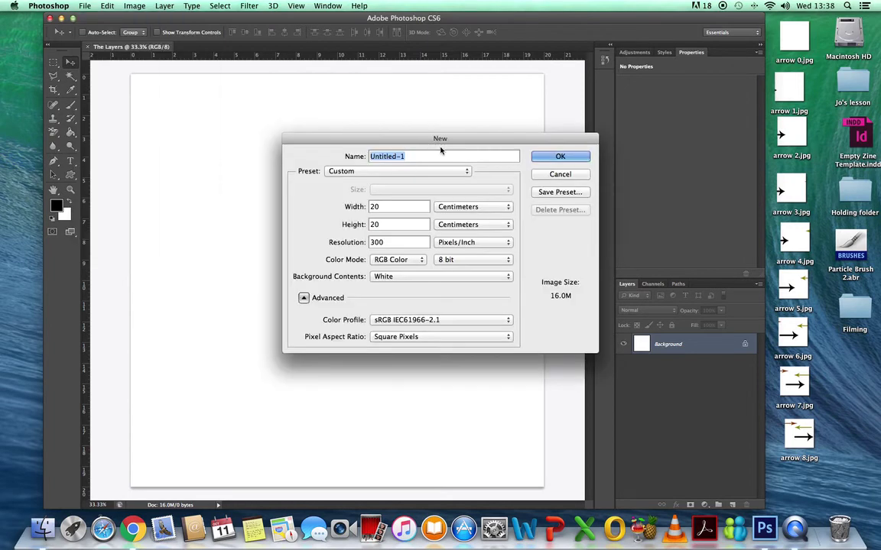
pyautogui.click(412, 156)
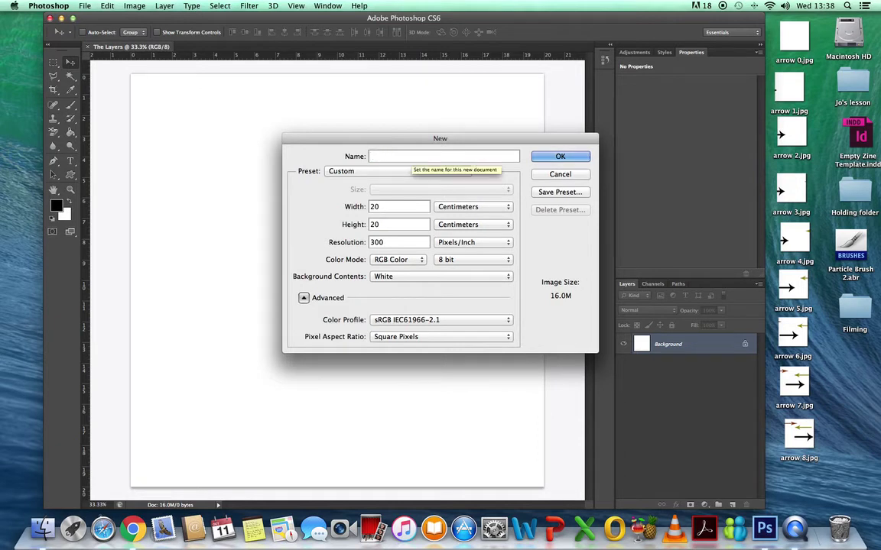
pyautogui.write('A')
pyautogui.press('BackSpace')
pyautogui.write('Colou')
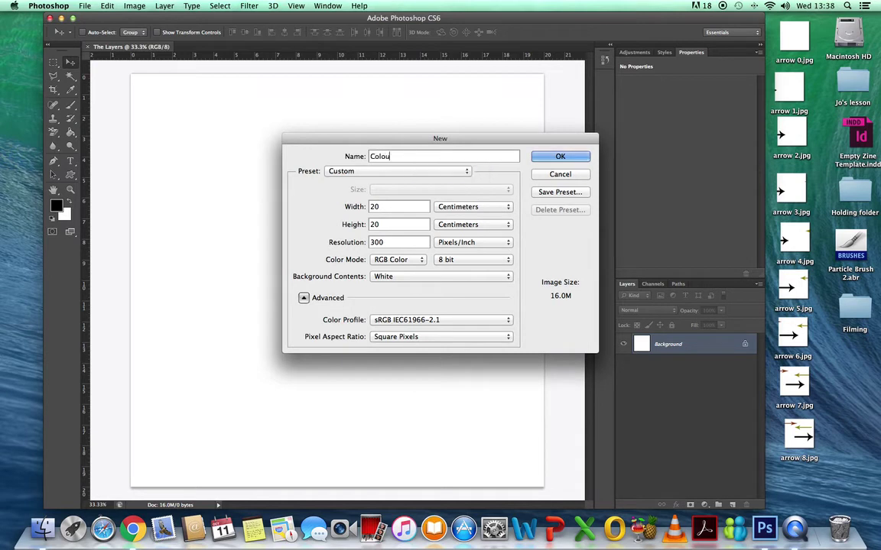
pyautogui.write('r Arrows')
pyautogui.click(560, 156)
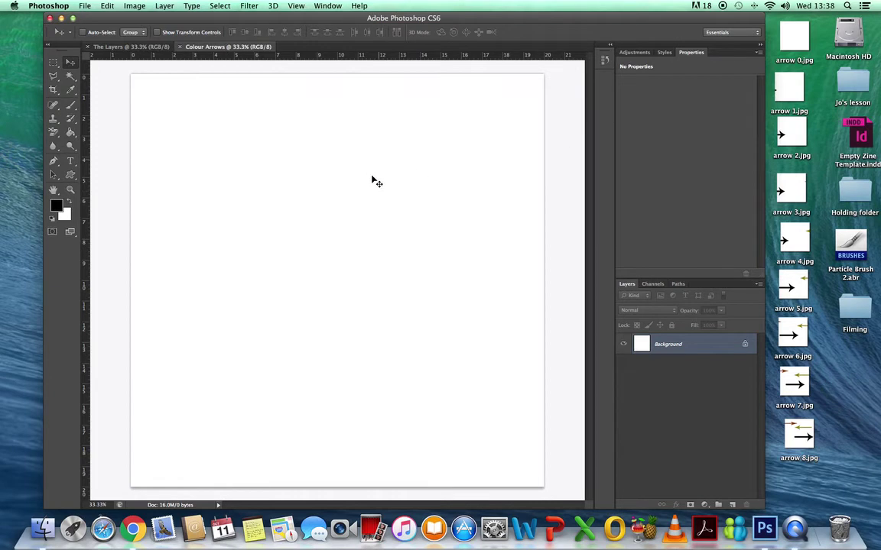
# Step: Draw a thin right-pointing arrow custom shape, about 1772 × 289 px, across the upper part of the canvas
pyautogui.click(74, 179)
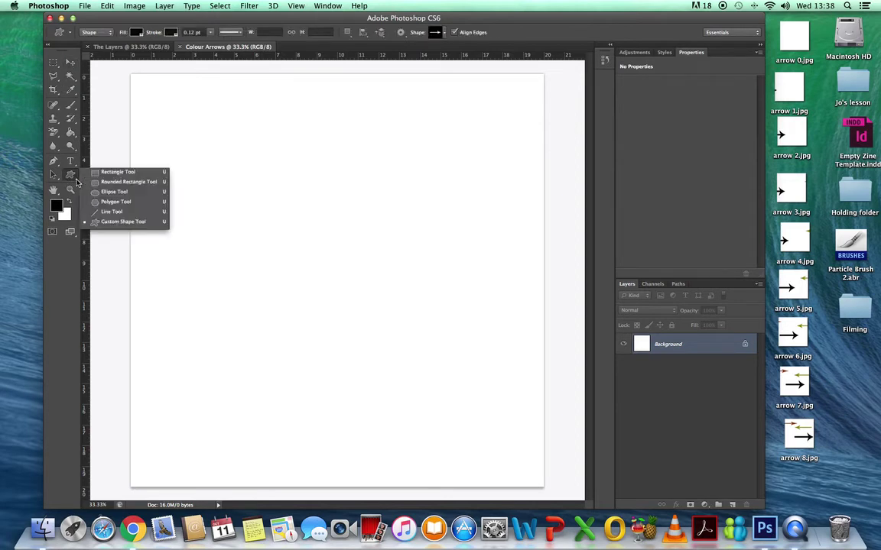
pyautogui.click(77, 181)
pyautogui.click(447, 35)
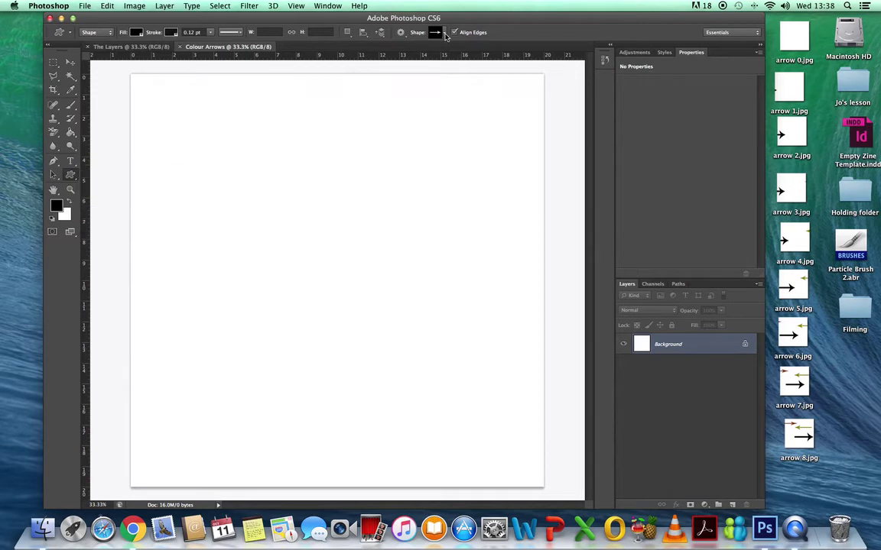
pyautogui.click(441, 35)
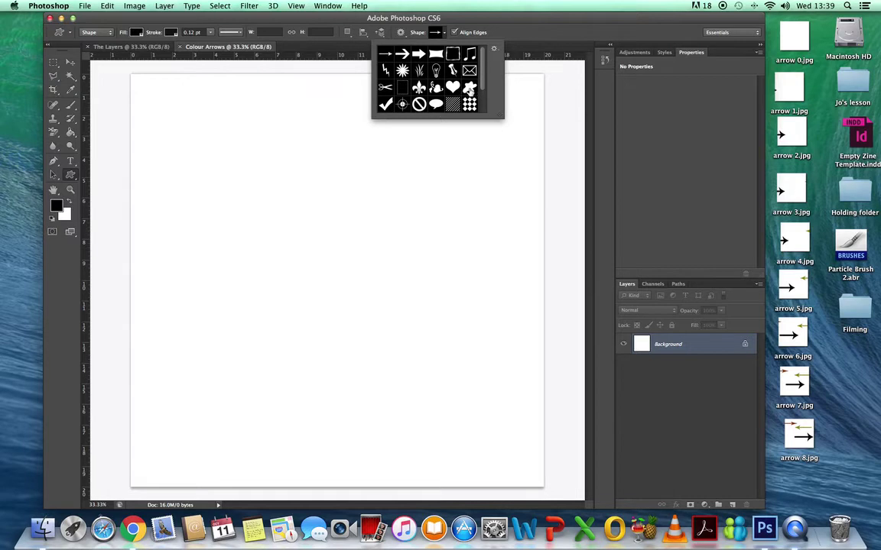
pyautogui.click(386, 55)
pyautogui.moveTo(157, 139); pyautogui.dragTo(466, 185)
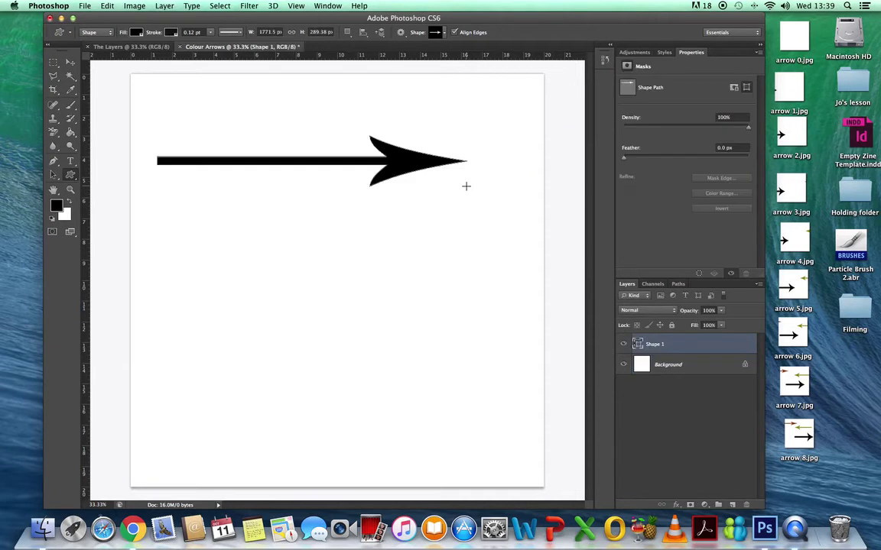
# Step: Fill the arrow with the Darker Red swatch and rename its layer Red Arrow
pyautogui.click(136, 33)
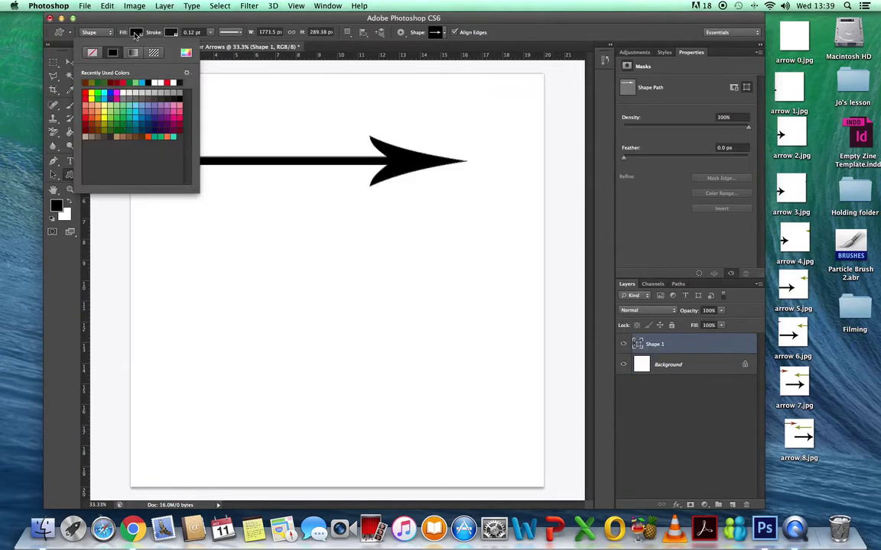
pyautogui.click(84, 130)
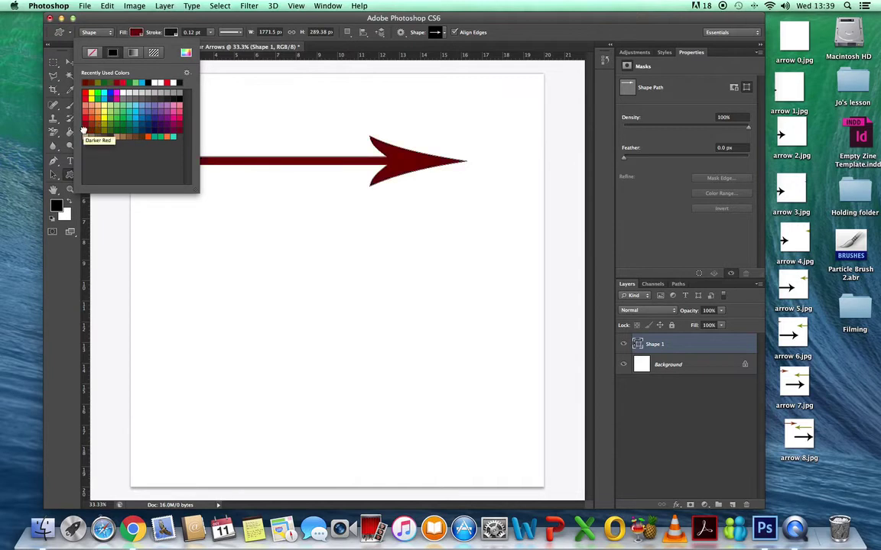
pyautogui.click(658, 345)
pyautogui.doubleClick(656, 344)
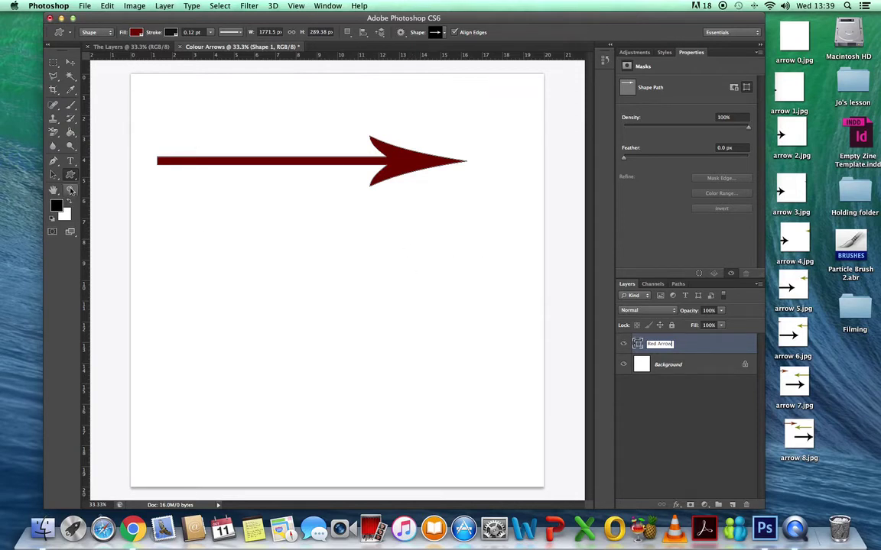
pyautogui.press('Return')
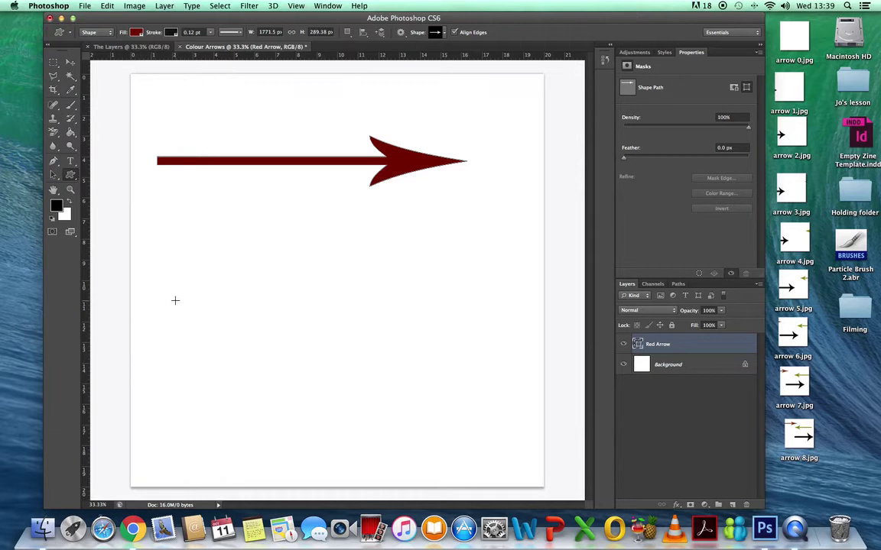
# Step: Draw a larger arrow, about 1873 × 626 px, in the lower part of the canvas and fill it with very dark grey
pyautogui.moveTo(169, 308); pyautogui.dragTo(497, 417)
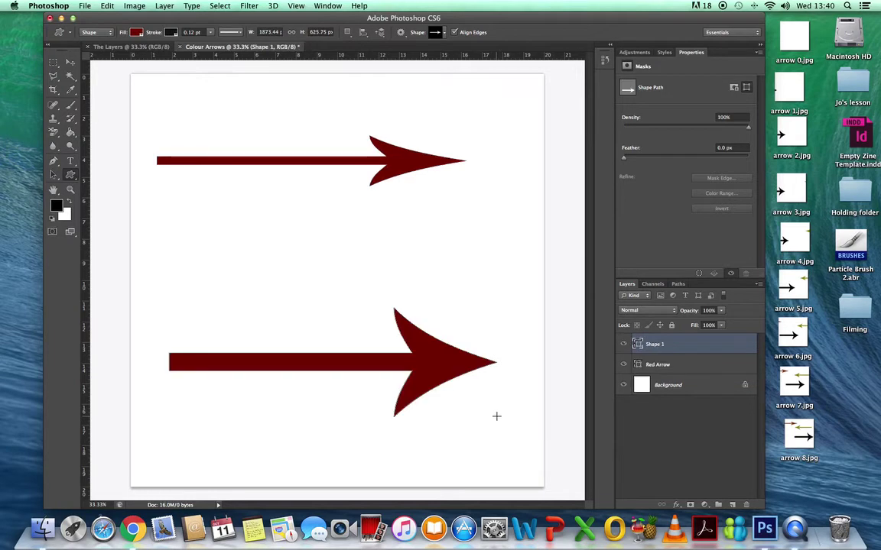
pyautogui.click(137, 33)
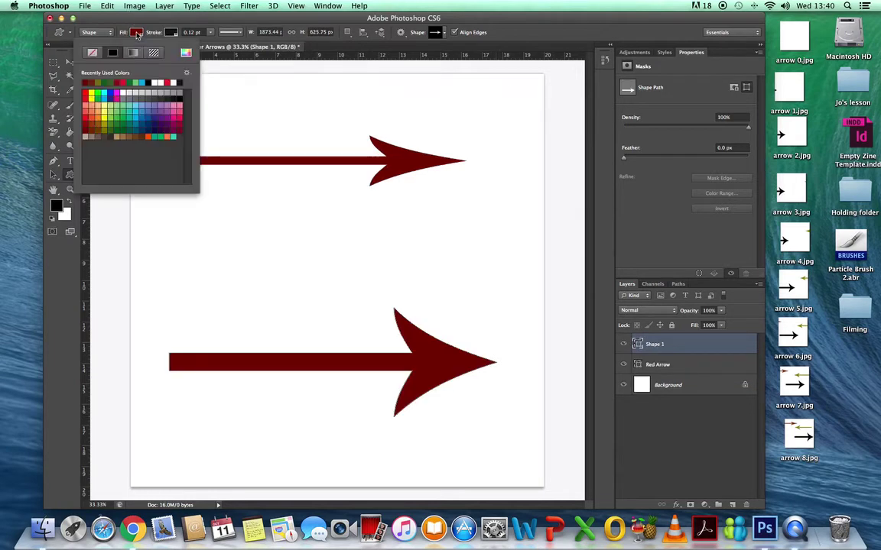
pyautogui.click(110, 137)
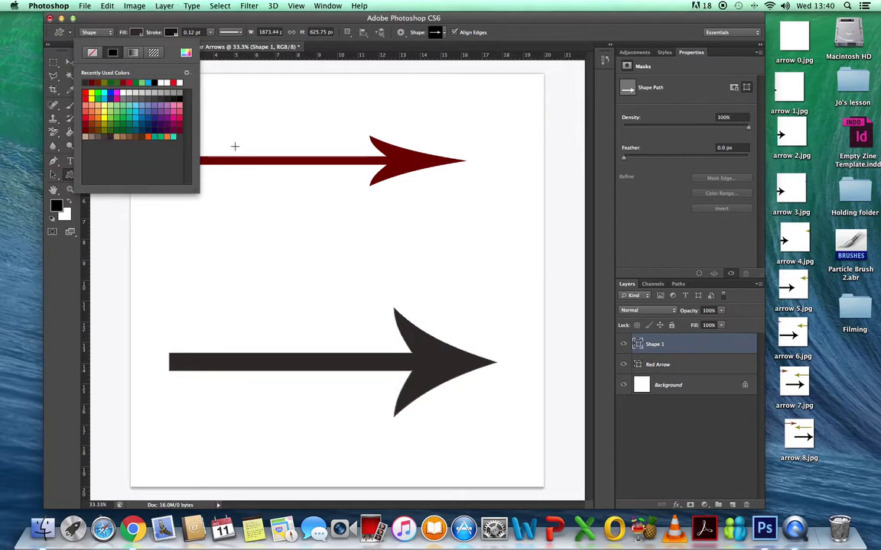
pyautogui.click(252, 122)
pyautogui.click(254, 124)
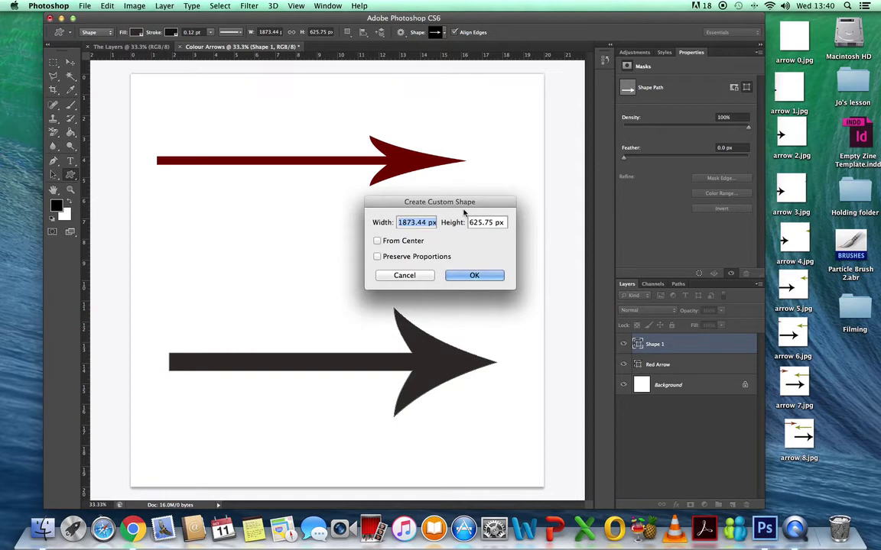
pyautogui.click(426, 276)
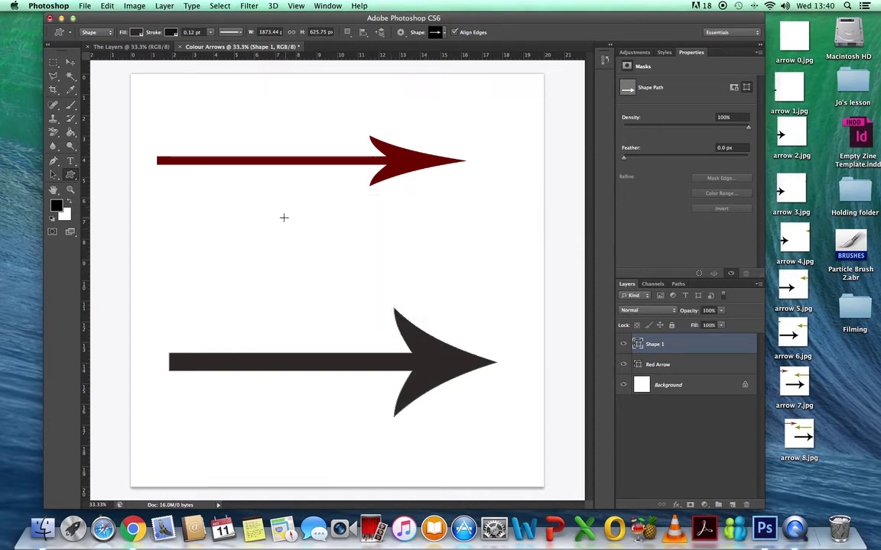
# Step: Draw a third arrow, about 1328 × 346 px, between the other two and fill it with dark olive yellow
pyautogui.moveTo(207, 217); pyautogui.dragTo(438, 278)
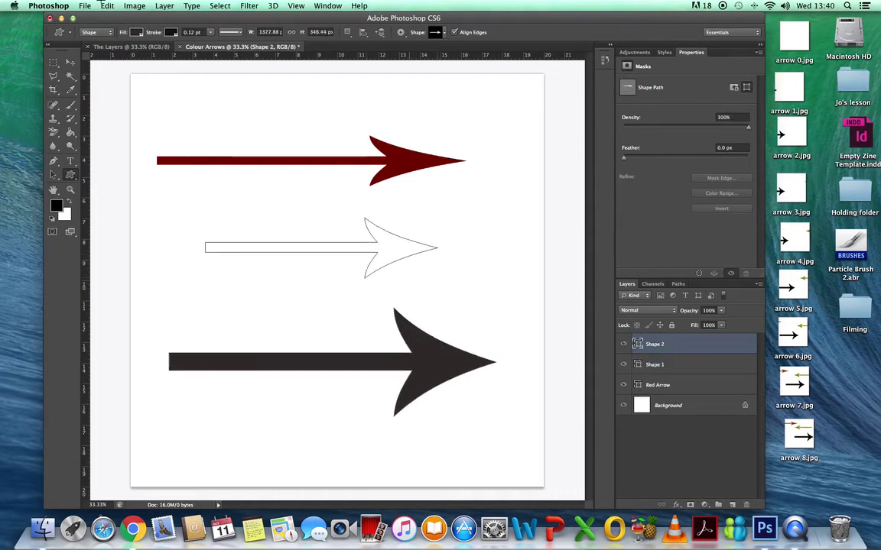
pyautogui.click(137, 33)
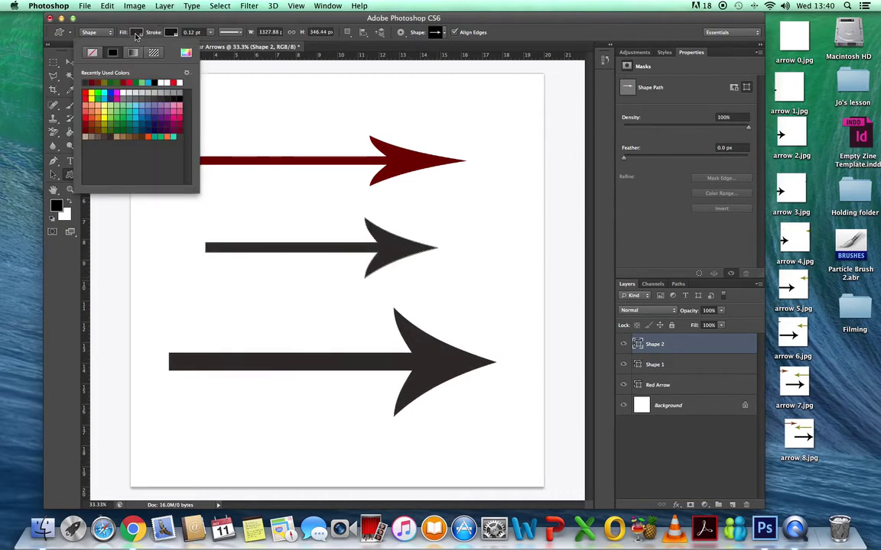
pyautogui.click(107, 128)
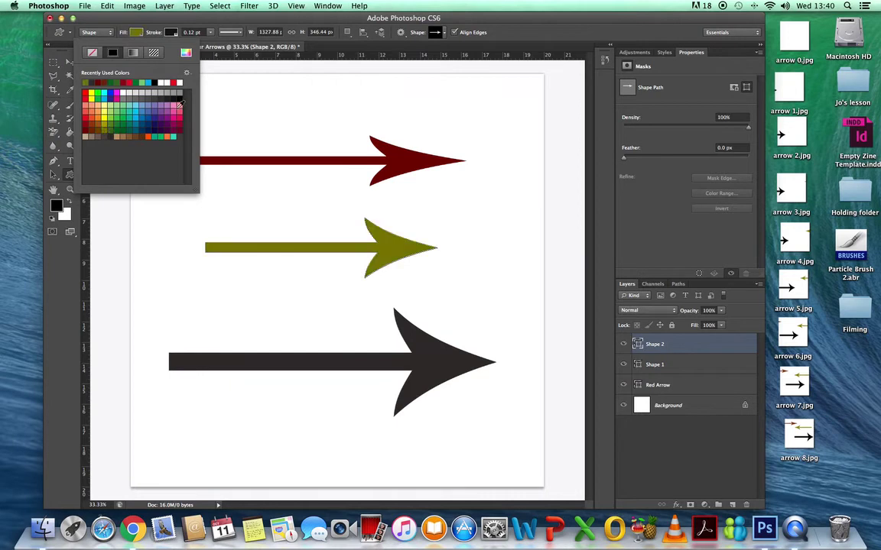
pyautogui.click(112, 250)
pyautogui.click(408, 279)
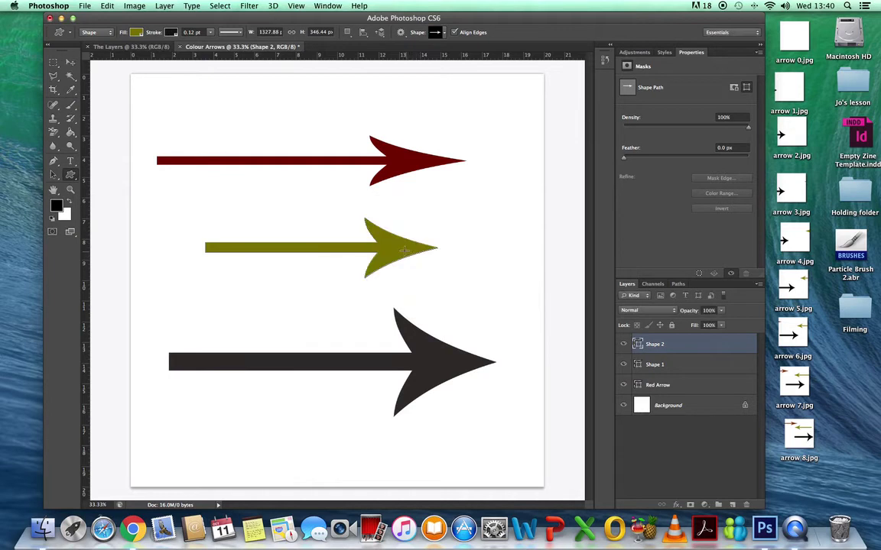
# Step: Flip the olive middle arrow horizontally with a marquee around it, and clear the selection
pyautogui.click(53, 64)
pyautogui.moveTo(166, 203); pyautogui.dragTo(481, 296)
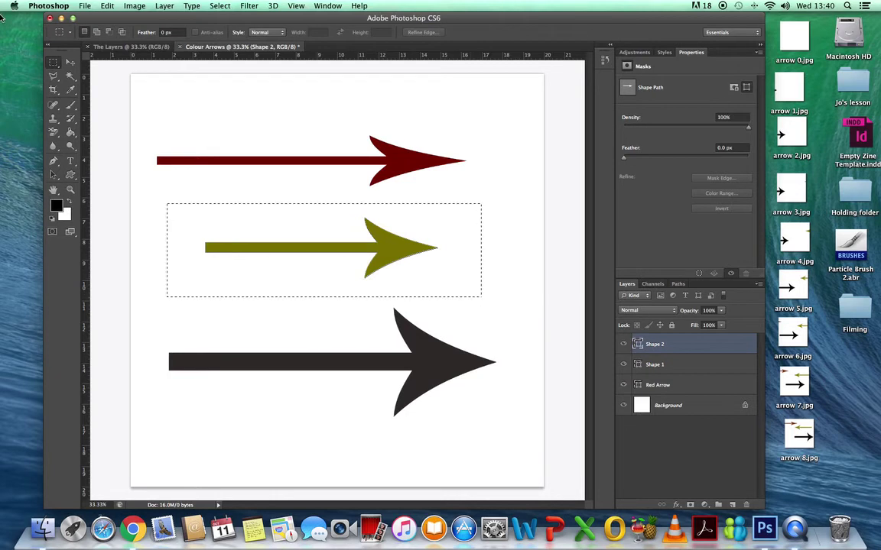
pyautogui.click(107, 6)
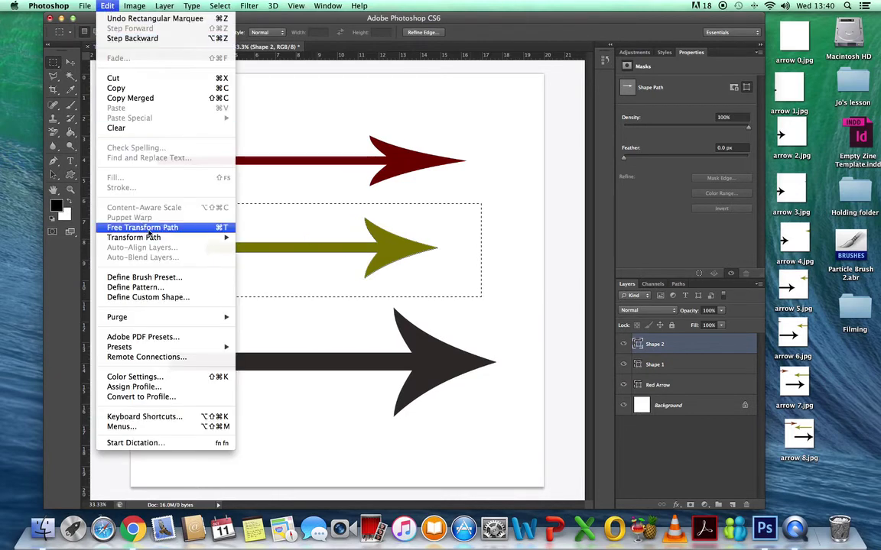
pyautogui.moveTo(155, 239)
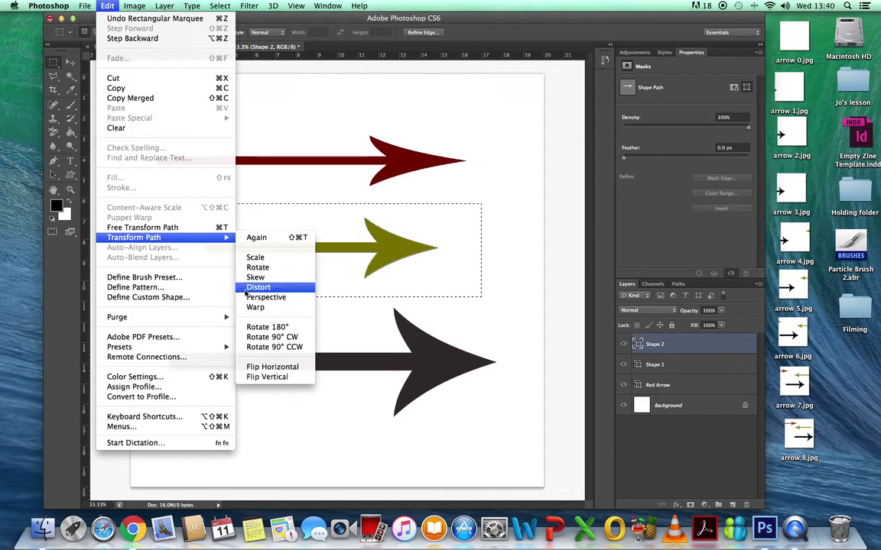
pyautogui.click(298, 368)
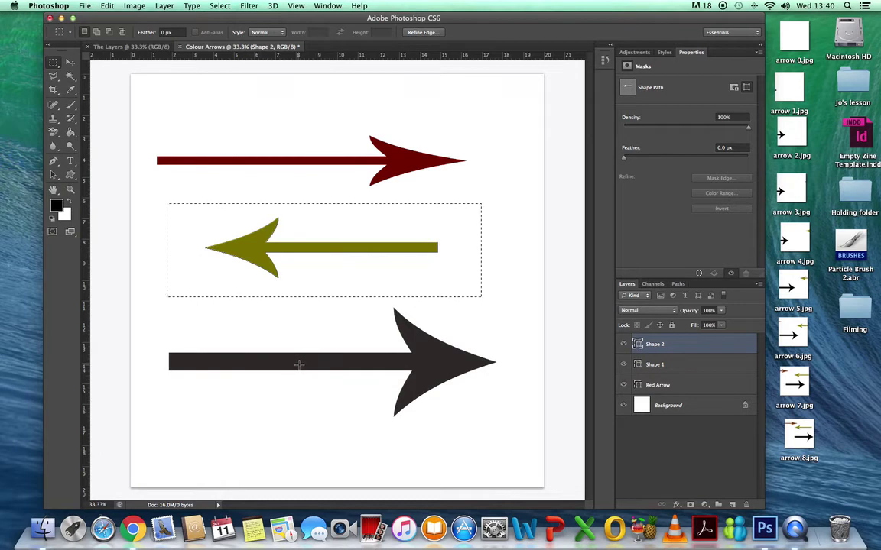
pyautogui.click(463, 268)
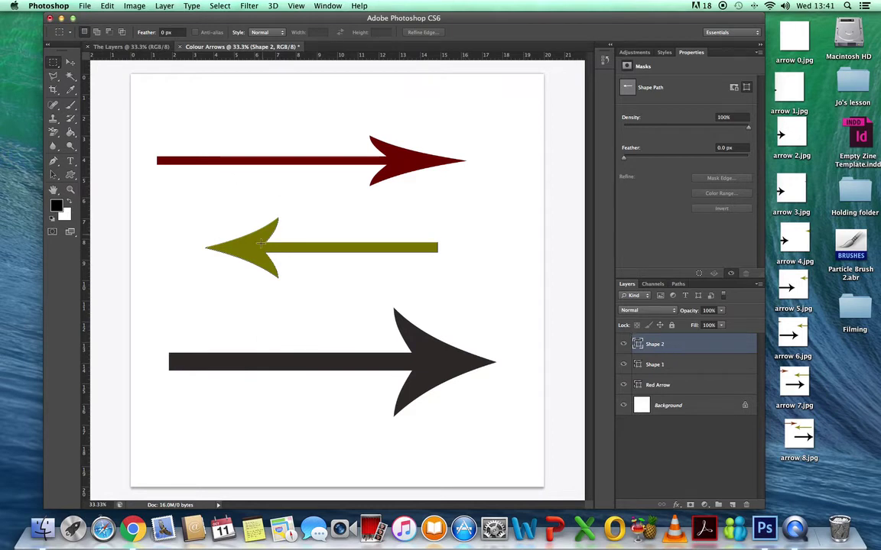
# Step: Move the olive middle arrow slightly to the right and rename its layer Green Arrow
pyautogui.click(70, 62)
pyautogui.moveTo(242, 250); pyautogui.dragTo(266, 250)
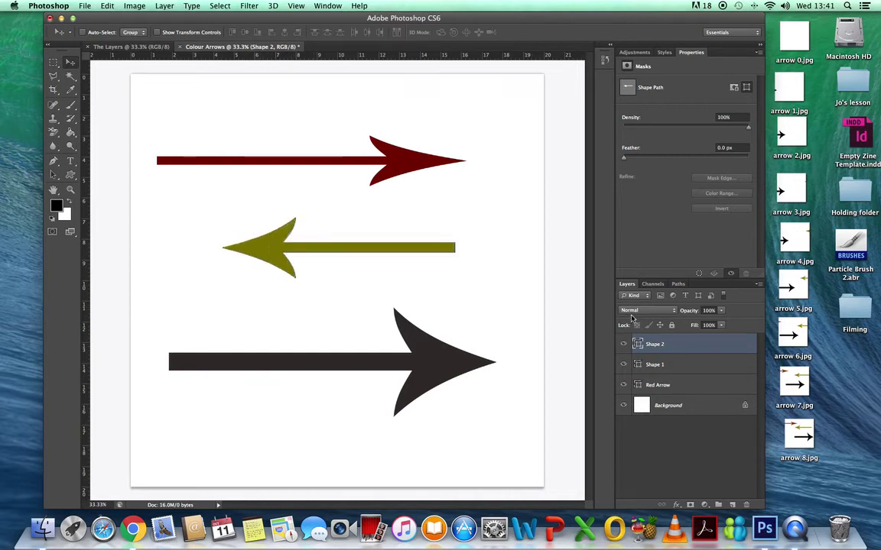
pyautogui.doubleClick(663, 345)
pyautogui.press('Return')
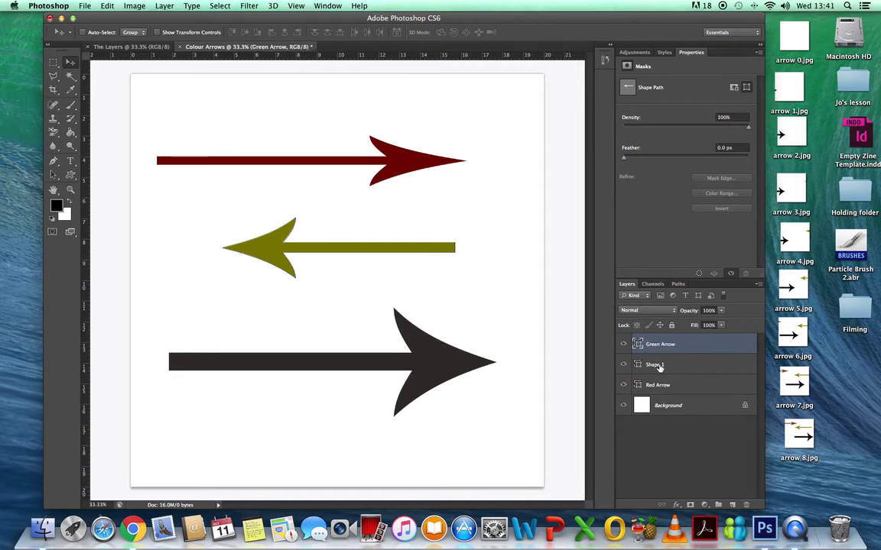
# Step: Rename the dark arrow's Shape 1 layer as Black Arrow
pyautogui.doubleClick(656, 365)
pyautogui.click(666, 364)
pyautogui.press('BackSpace')
pyautogui.press('BackSpace')
pyautogui.press('BackSpace')
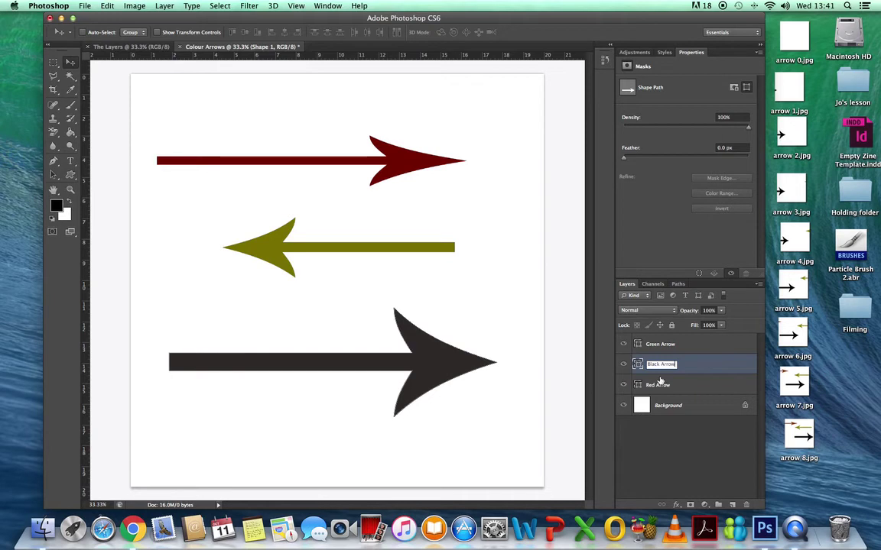
pyautogui.press('Return')
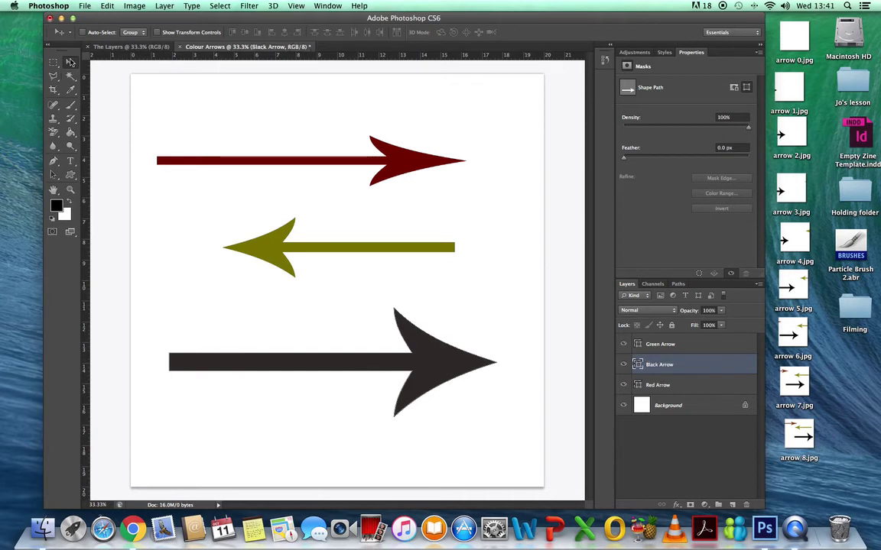
# Step: Copy the black arrow into The Layers document so that only its tip enters at the canvas's lower left edge
pyautogui.moveTo(432, 374); pyautogui.dragTo(88, 425)
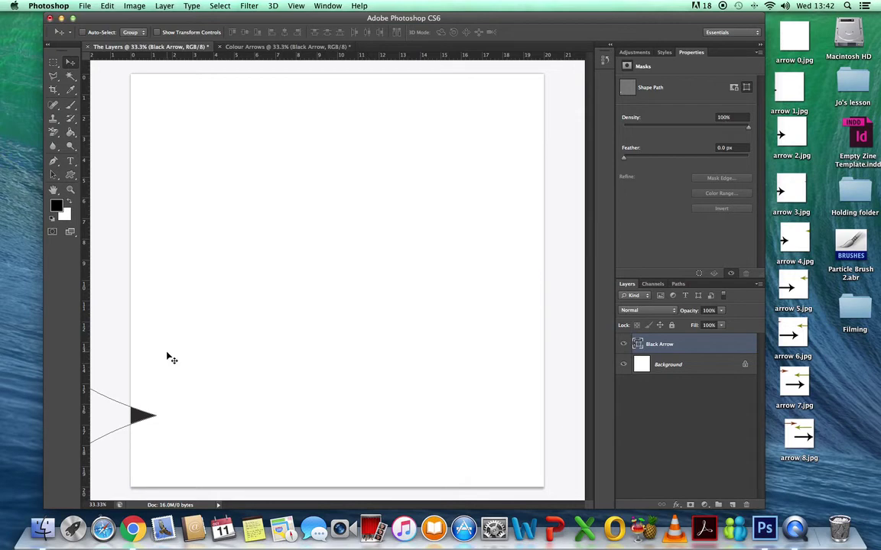
# Step: Set up a JPEG copy of The Layers on the Desktop with the file name Layer 1
pyautogui.click(85, 7)
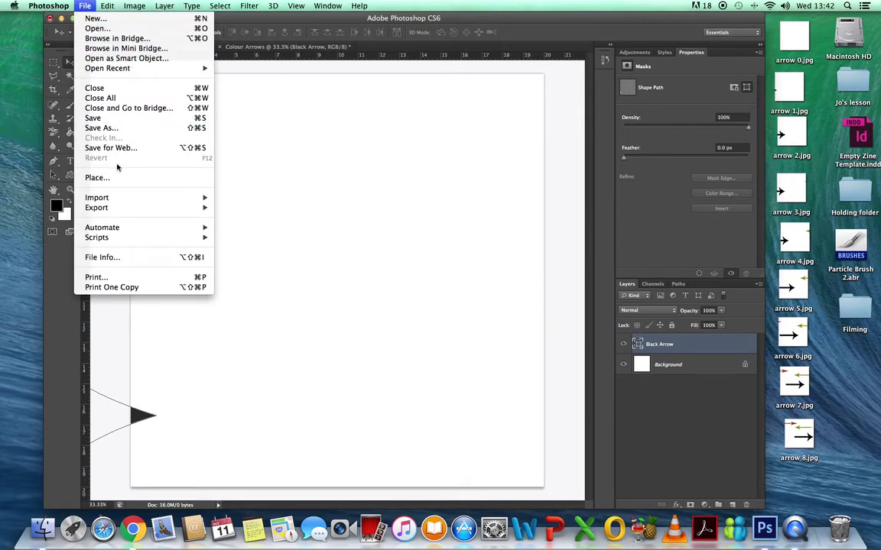
pyautogui.click(111, 129)
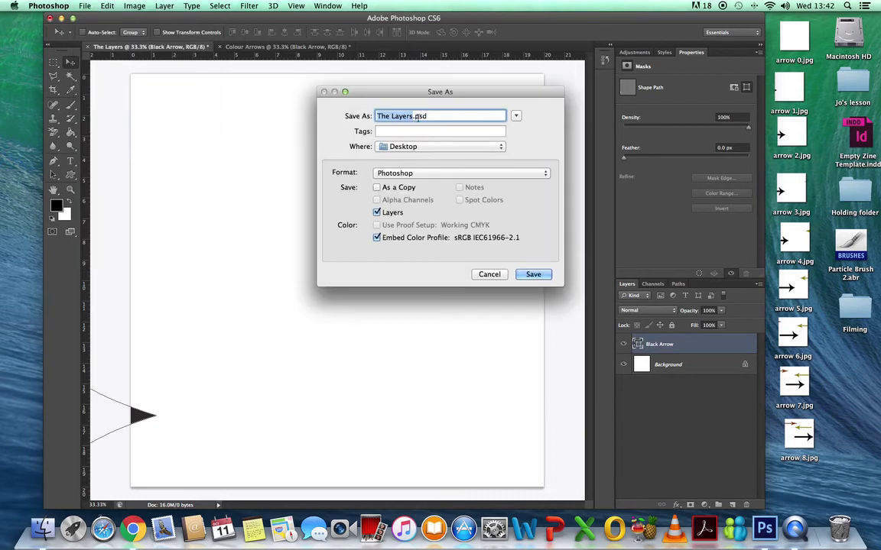
pyautogui.click(413, 117)
pyautogui.press('BackSpace')
pyautogui.press('BackSpace')
pyautogui.press('BackSpace')
pyautogui.press('BackSpace')
pyautogui.press('BackSpace')
pyautogui.press('BackSpace')
pyautogui.press('BackSpace')
pyautogui.press('BackSpace')
pyautogui.press('BackSpace')
pyautogui.press('BackSpace')
pyautogui.write('Layer 1')
pyautogui.click(451, 175)
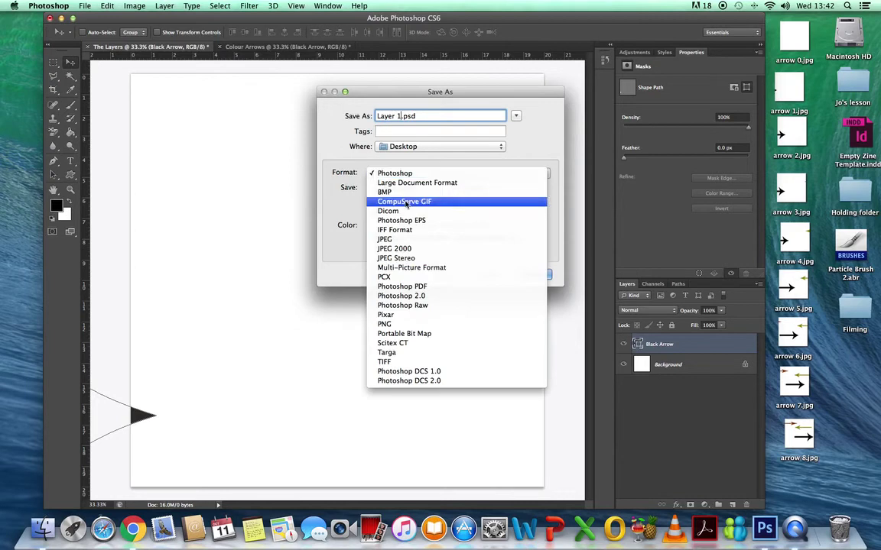
pyautogui.click(391, 240)
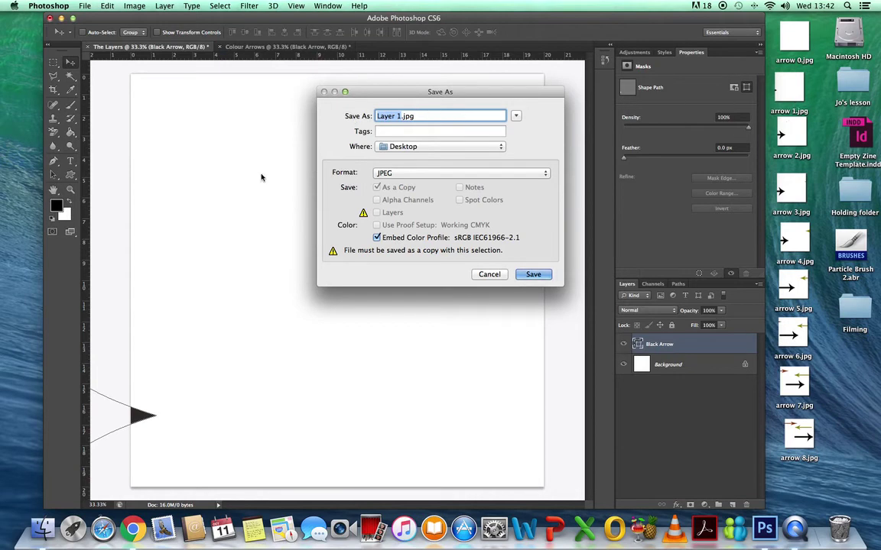
# Step: Change the file name to Example 1 and save the JPEG with the default image options
pyautogui.click(398, 116)
pyautogui.press('BackSpace')
pyautogui.press('BackSpace')
pyautogui.press('BackSpace')
pyautogui.press('BackSpace')
pyautogui.press('BackSpace')
pyautogui.press('BackSpace')
pyautogui.press('BackSpace')
pyautogui.write('Example 1')
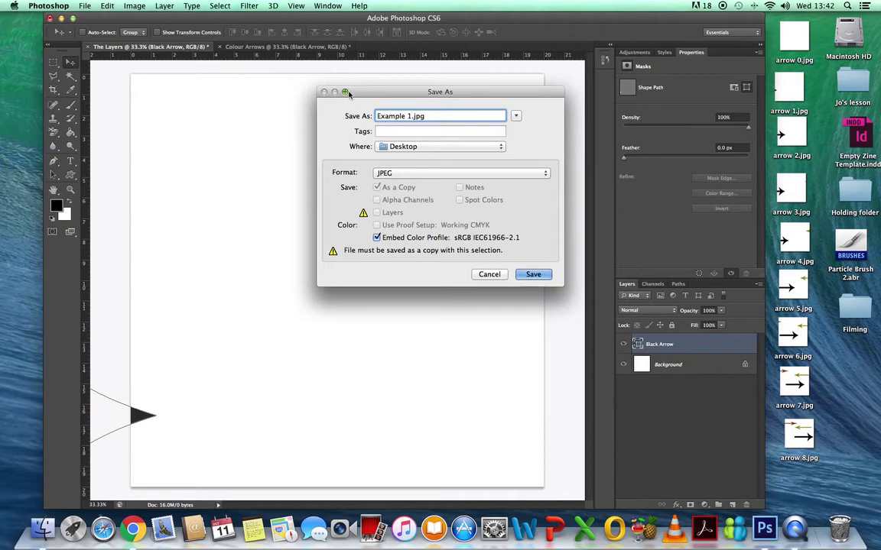
pyautogui.click(529, 274)
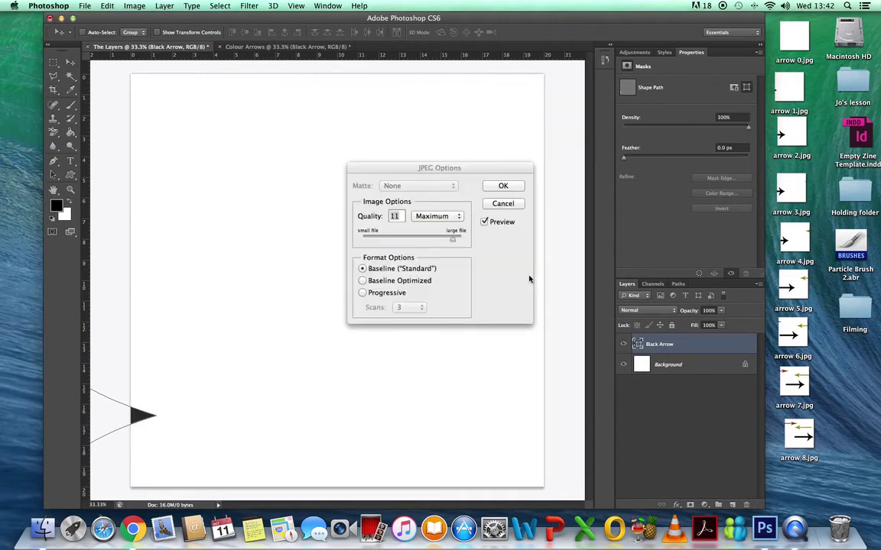
pyautogui.click(505, 186)
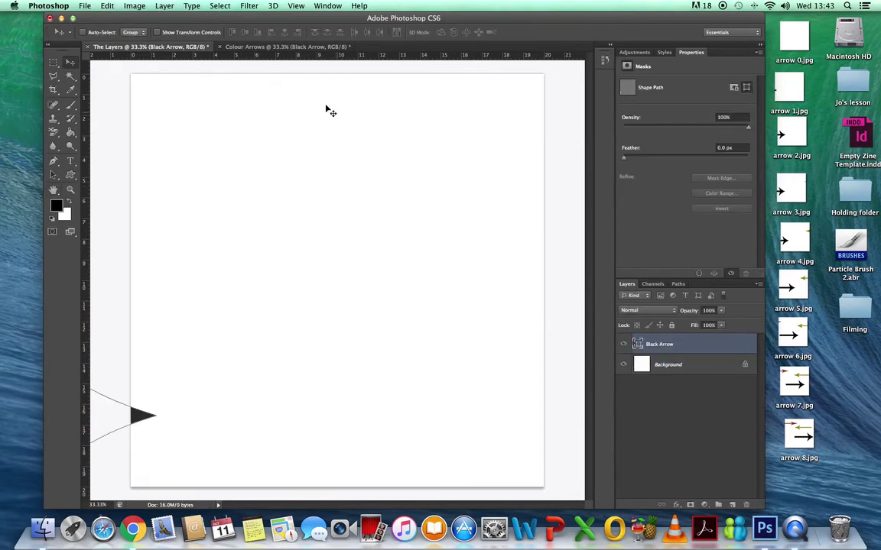
# Step: Copy the black arrow from Colour Arrows into The Layers with its whole head inside the canvas, and hide the earlier Black Arrow layer
pyautogui.click(262, 48)
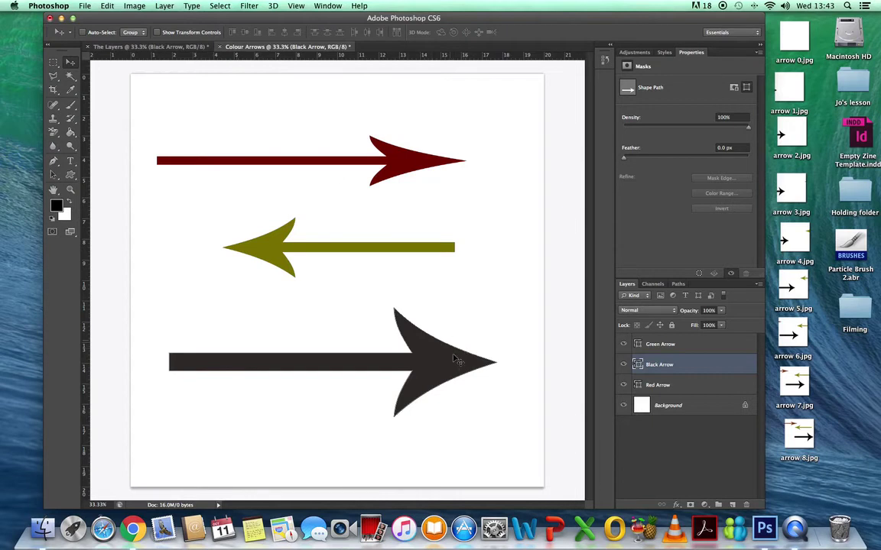
pyautogui.moveTo(398, 336); pyautogui.dragTo(239, 418)
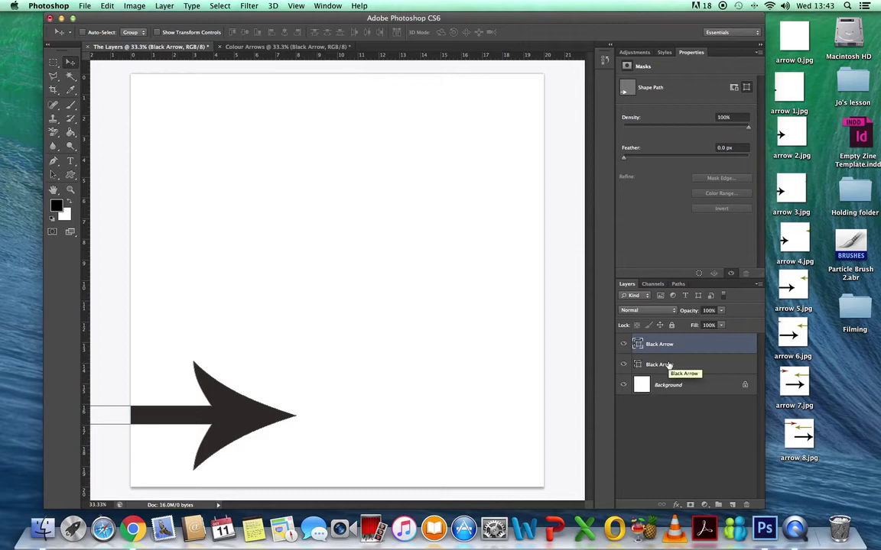
pyautogui.click(624, 344)
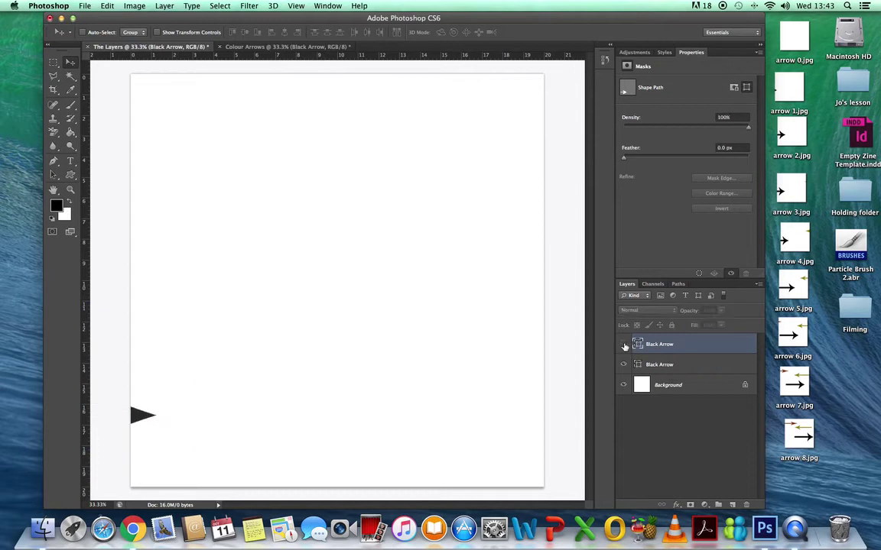
pyautogui.click(624, 345)
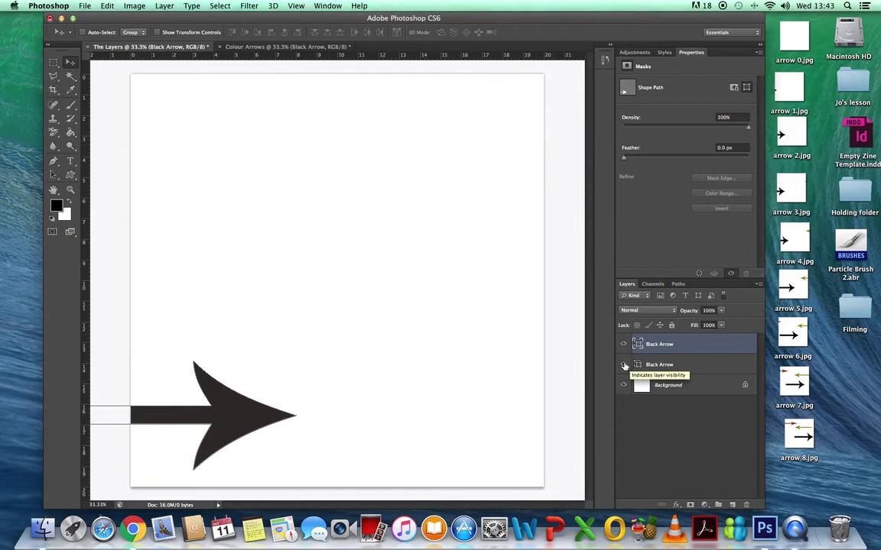
pyautogui.click(623, 365)
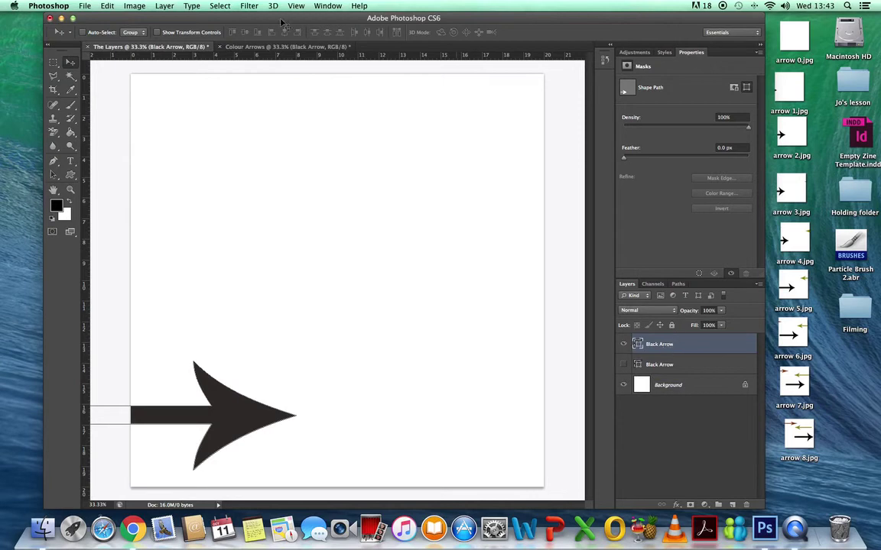
# Step: Save The Layers as a JPEG copy named Example 2 on the Desktop with the default image options
pyautogui.click(85, 6)
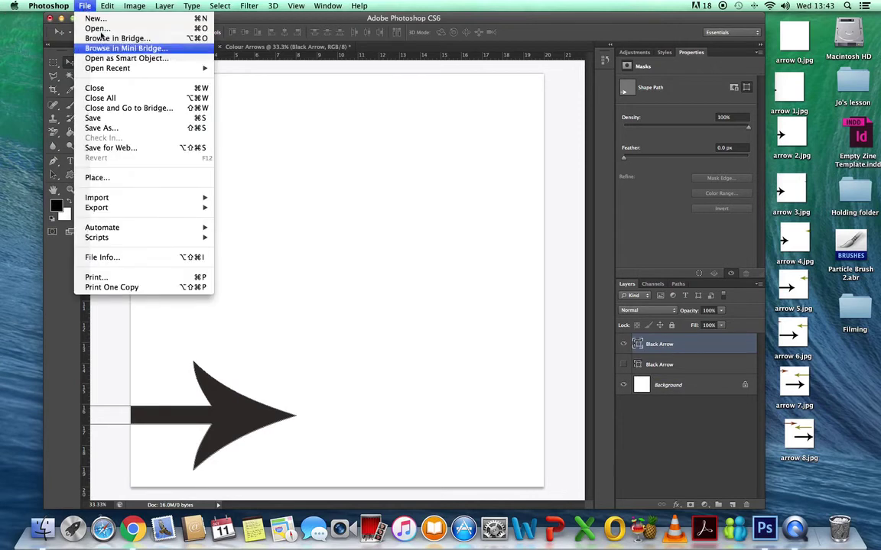
pyautogui.click(126, 130)
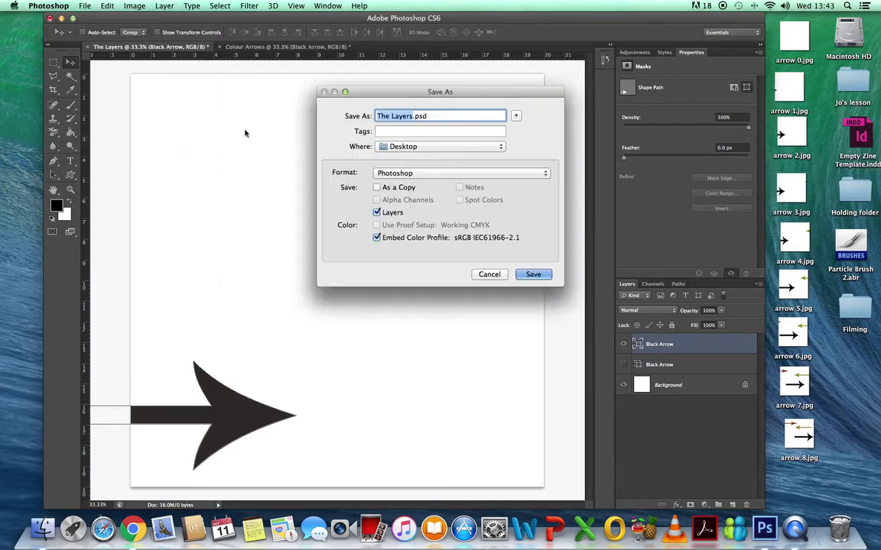
pyautogui.click(413, 117)
pyautogui.press('BackSpace')
pyautogui.press('BackSpace')
pyautogui.press('BackSpace')
pyautogui.press('BackSpace')
pyautogui.press('BackSpace')
pyautogui.press('BackSpace')
pyautogui.press('BackSpace')
pyautogui.press('BackSpace')
pyautogui.press('BackSpace')
pyautogui.press('BackSpace')
pyautogui.write('Example 2')
pyautogui.click(546, 173)
pyautogui.click(384, 240)
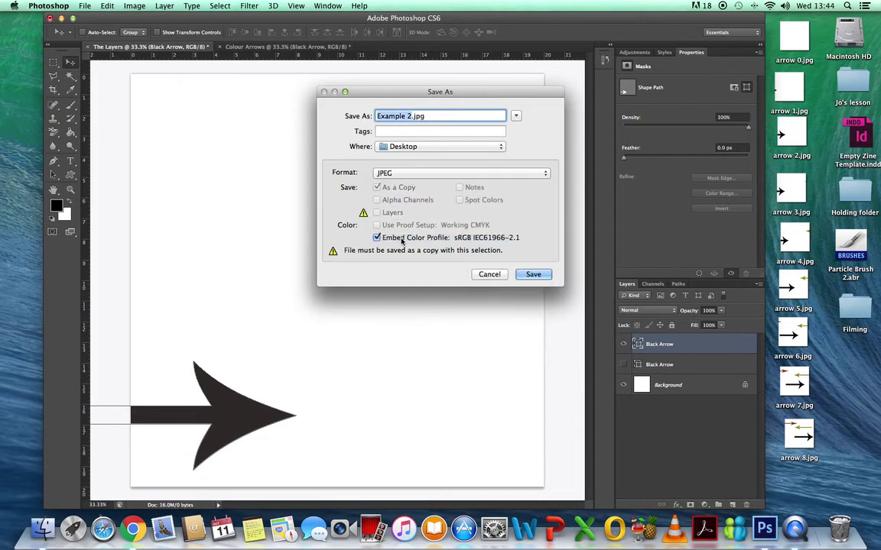
pyautogui.click(537, 279)
pyautogui.click(504, 186)
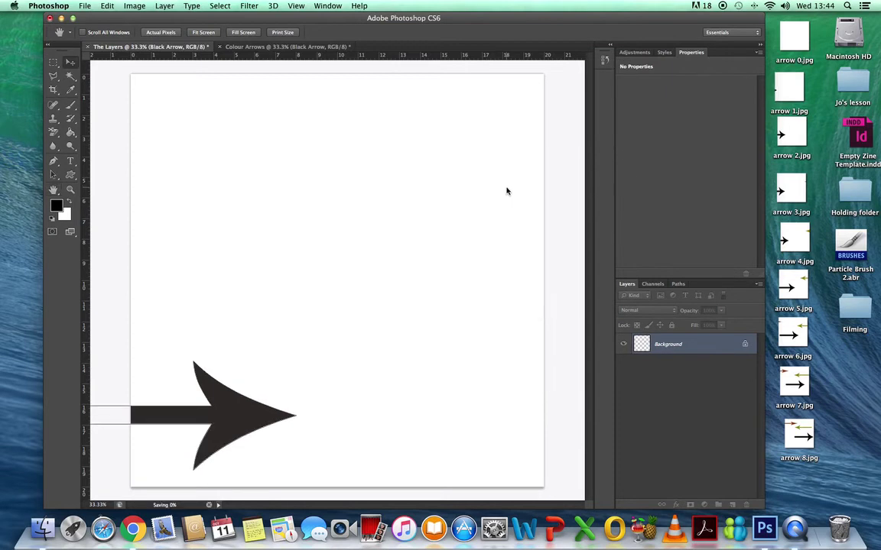
# Step: Add a third black arrow copy to The Layers, its head slightly ahead of the previous one, and hide the previous Black Arrow layer
pyautogui.click(249, 47)
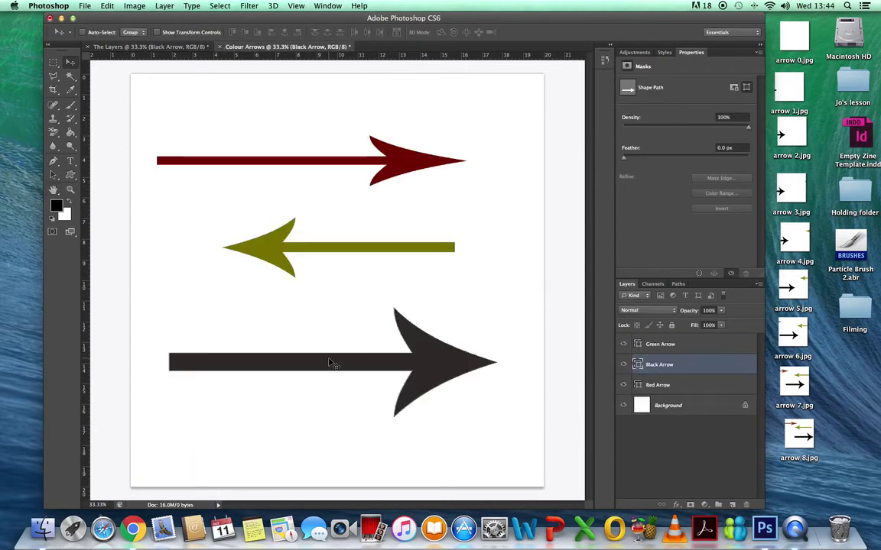
pyautogui.moveTo(334, 364); pyautogui.dragTo(267, 397)
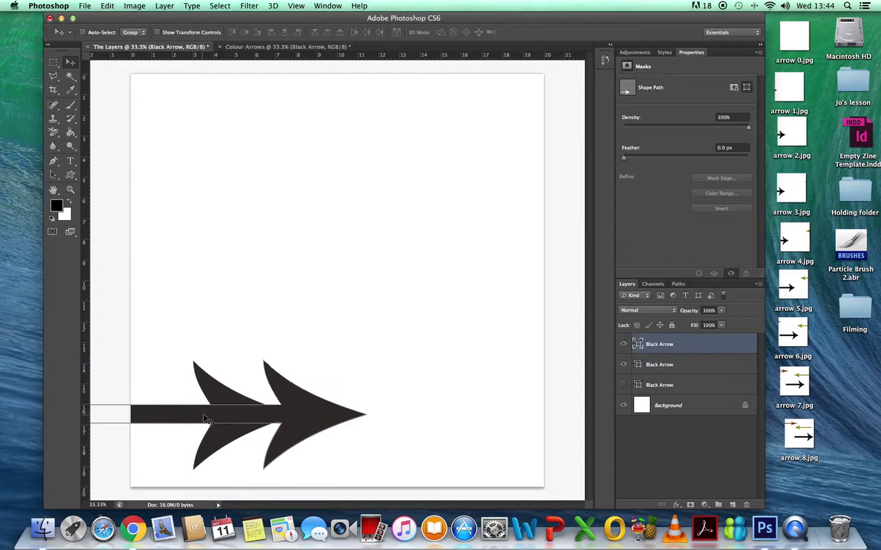
pyautogui.moveTo(306, 423); pyautogui.dragTo(297, 424)
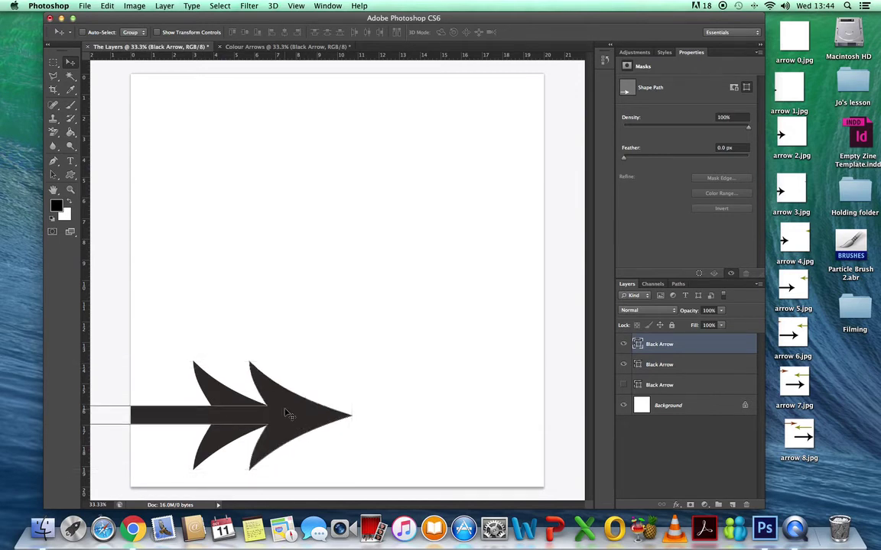
pyautogui.moveTo(311, 416); pyautogui.dragTo(282, 418)
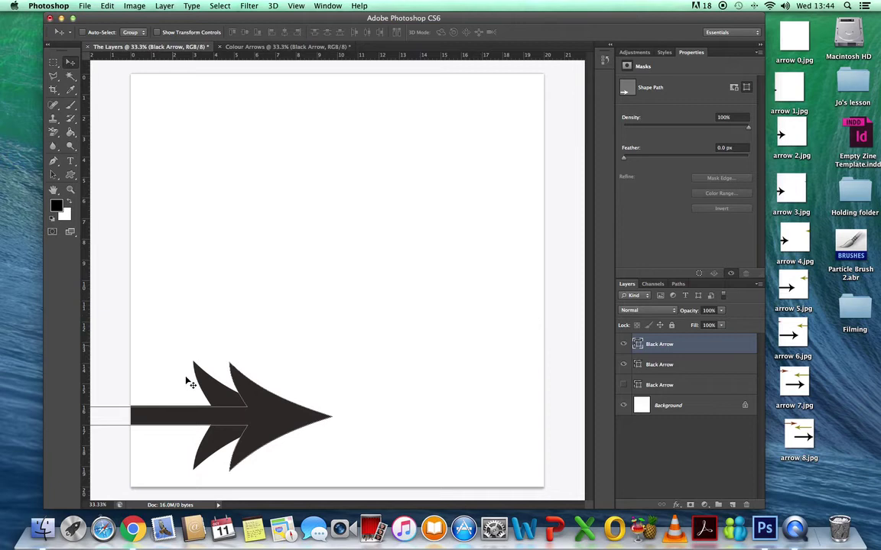
pyautogui.click(623, 366)
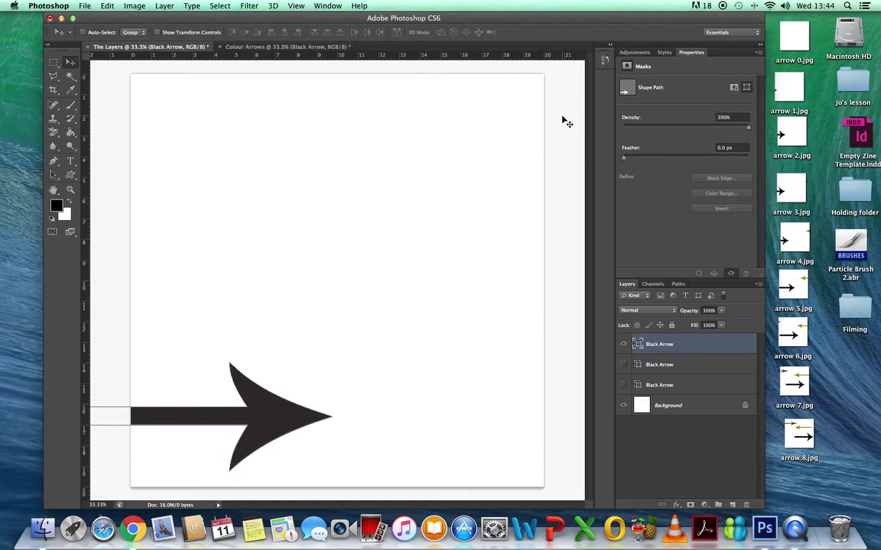
# Step: Copy the green arrow from Colour Arrows into The Layers so that only its tip enters at the canvas's upper right edge
pyautogui.click(252, 47)
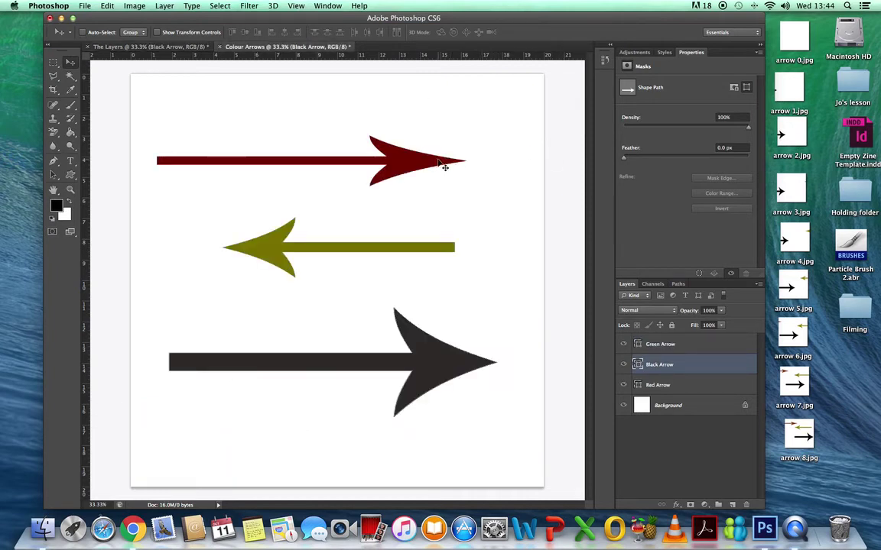
pyautogui.click(668, 344)
pyautogui.moveTo(245, 220); pyautogui.dragTo(550, 180)
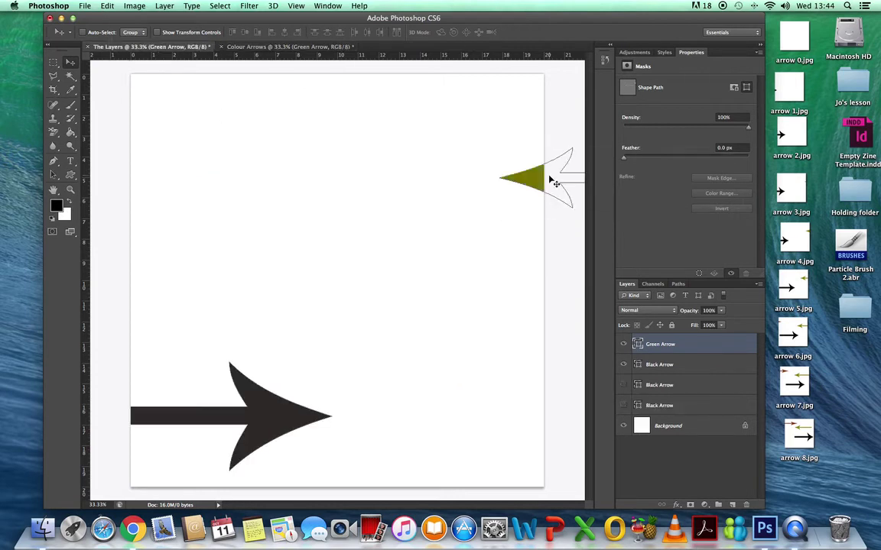
# Step: Save The Layers as a JPEG copy named Example 3 on the Desktop with the default image options
pyautogui.click(85, 6)
pyautogui.click(111, 125)
pyautogui.click(377, 116)
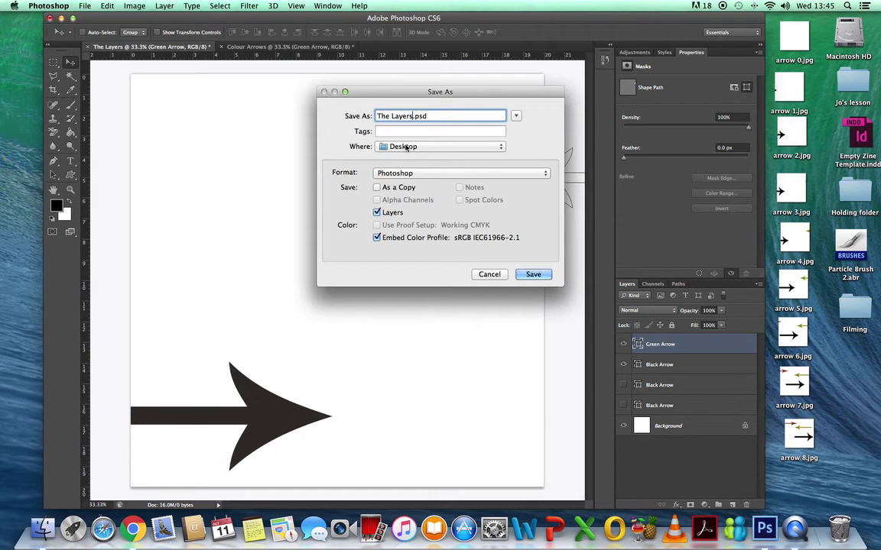
pyautogui.press('BackSpace')
pyautogui.press('BackSpace')
pyautogui.press('BackSpace')
pyautogui.press('BackSpace')
pyautogui.press('BackSpace')
pyautogui.press('BackSpace')
pyautogui.press('BackSpace')
pyautogui.write('Examp')
pyautogui.write('le')
pyautogui.click(551, 176)
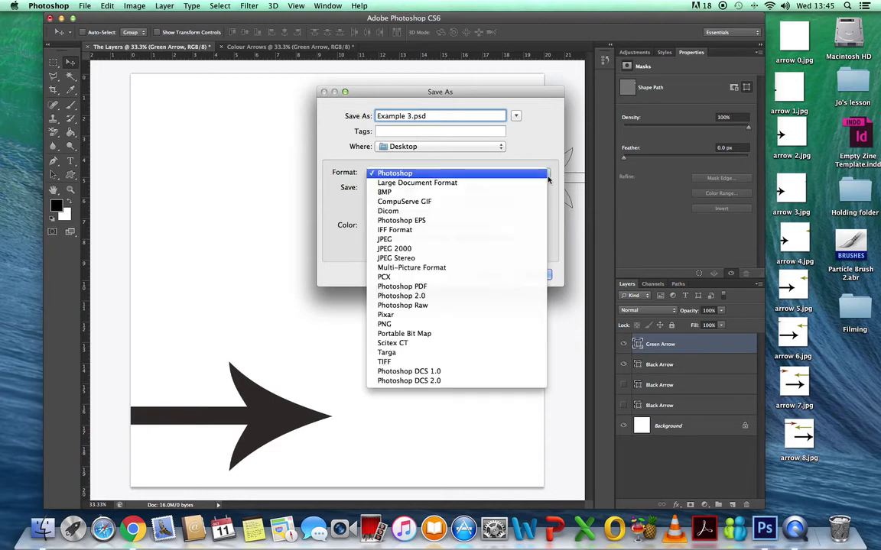
pyautogui.click(403, 242)
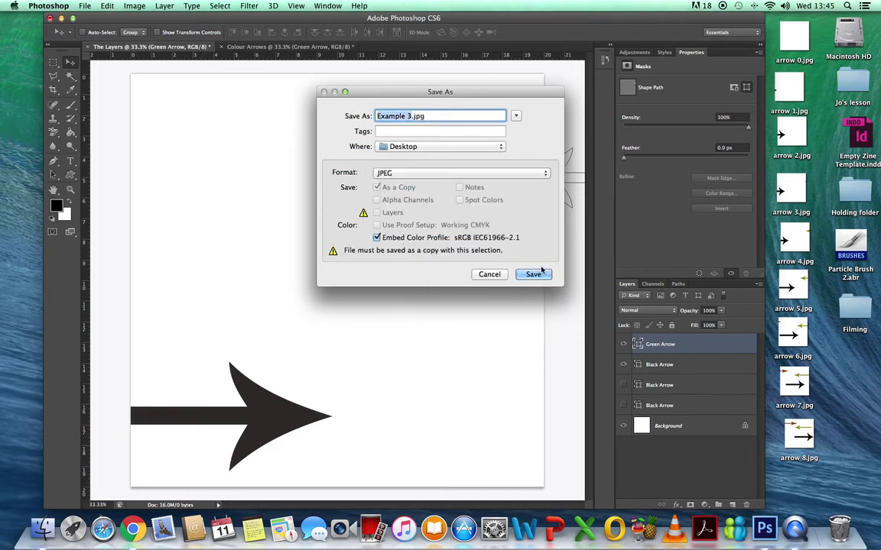
pyautogui.click(533, 274)
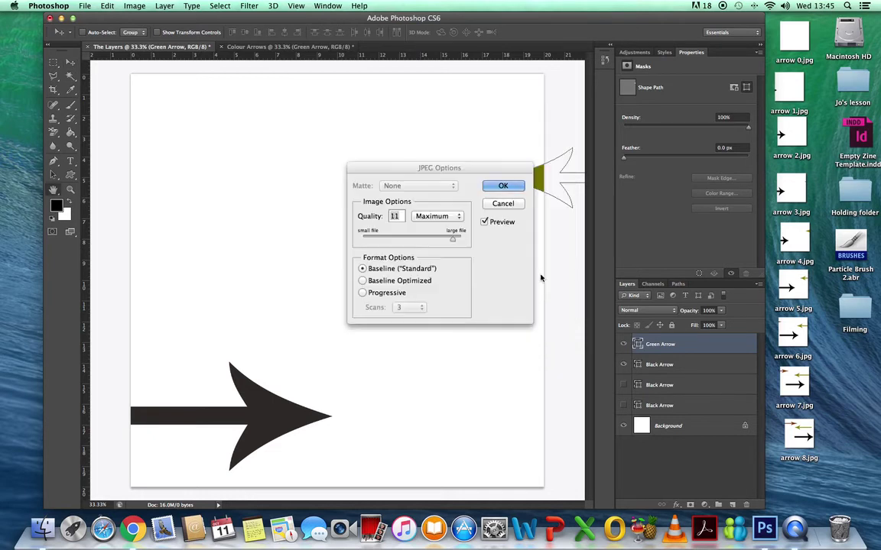
pyautogui.click(506, 186)
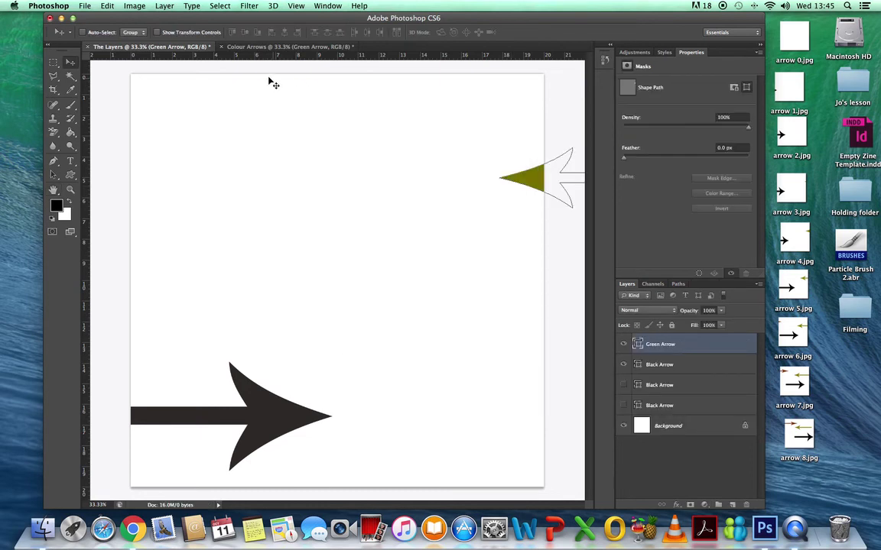
# Step: Copy the black arrow from Colour Arrows into The Layers slightly ahead of the previous one, and hide the previous Black Arrow layer
pyautogui.click(257, 48)
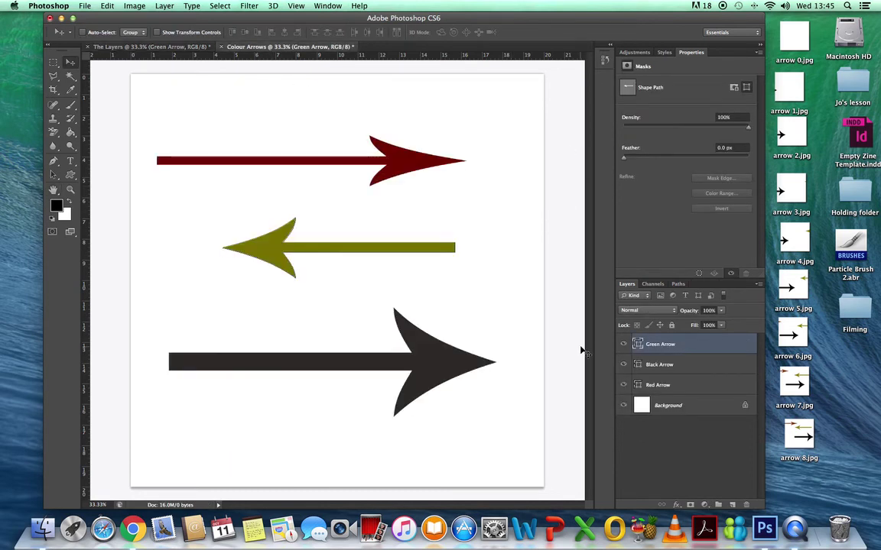
pyautogui.click(676, 367)
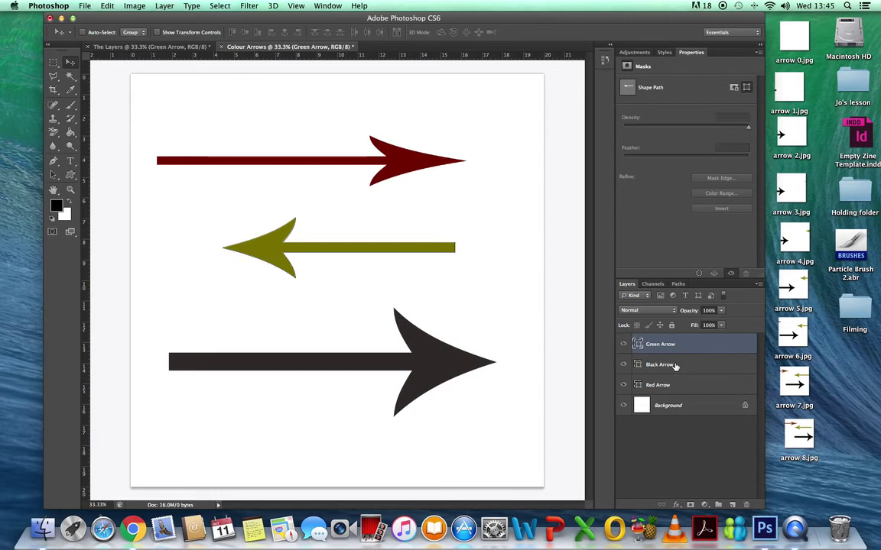
pyautogui.moveTo(357, 305); pyautogui.dragTo(314, 418)
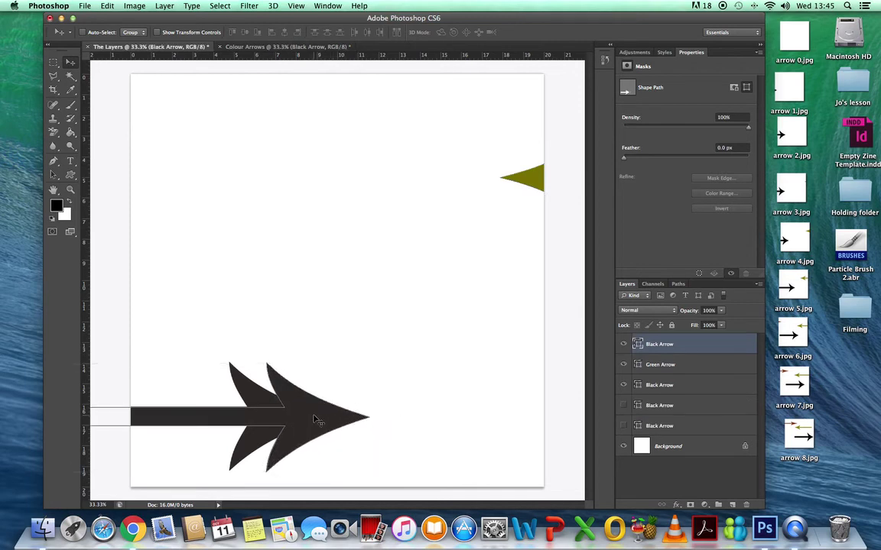
pyautogui.click(623, 385)
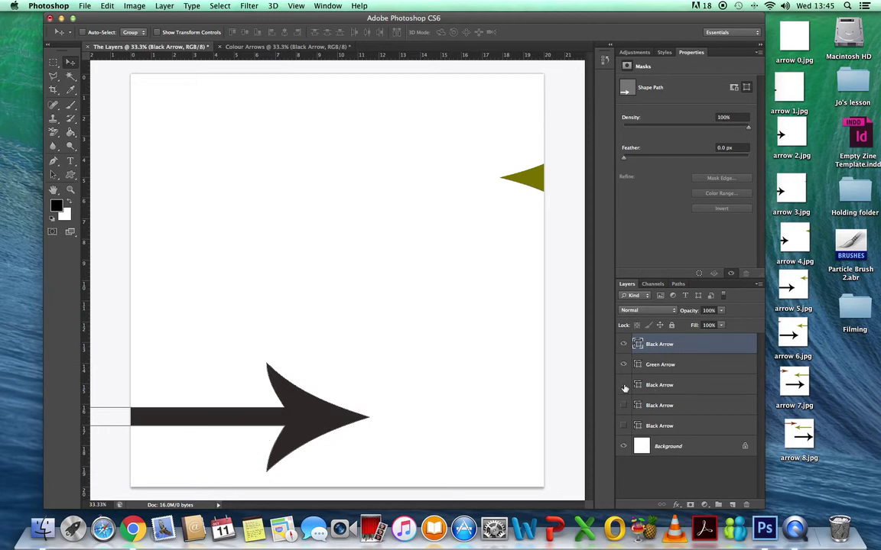
# Step: Copy the green arrow from Colour Arrows into The Layers with its whole head inside the canvas, and hide the previous Green Arrow layer
pyautogui.click(258, 48)
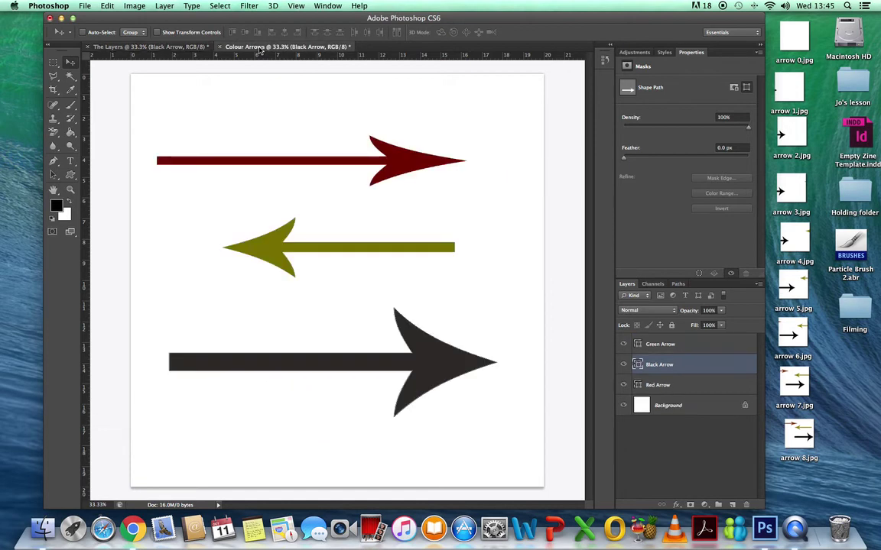
pyautogui.click(662, 346)
pyautogui.moveTo(269, 250); pyautogui.dragTo(503, 181)
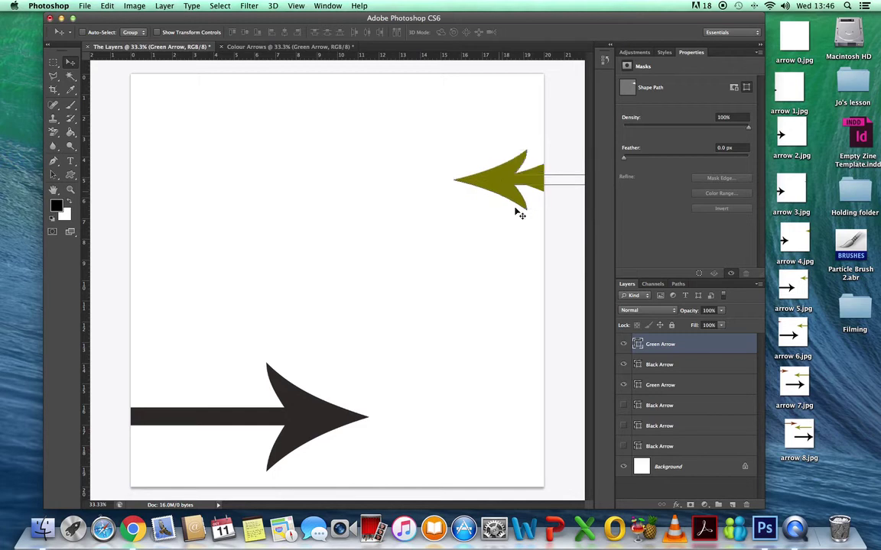
pyautogui.click(624, 386)
# Step: Set up the save of The Layers as a JPEG copy named Example 4 on the Desktop
pyautogui.click(85, 6)
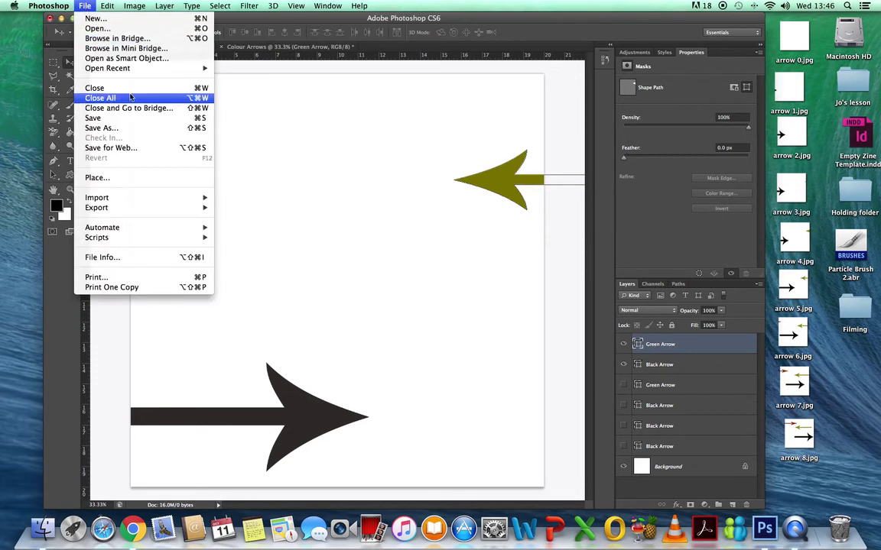
pyautogui.click(136, 130)
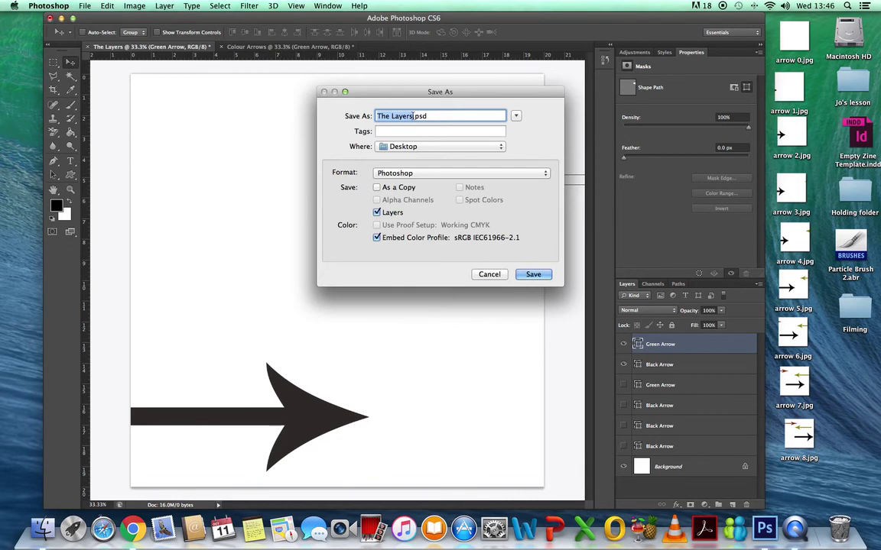
pyautogui.press('BackSpace')
pyautogui.press('BackSpace')
pyautogui.press('BackSpace')
pyautogui.press('BackSpace')
pyautogui.press('BackSpace')
pyautogui.press('BackSpace')
pyautogui.press('BackSpace')
pyautogui.press('BackSpace')
pyautogui.press('BackSpace')
pyautogui.press('BackSpace')
pyautogui.write('Example 4')
pyautogui.click(411, 173)
pyautogui.click(416, 239)
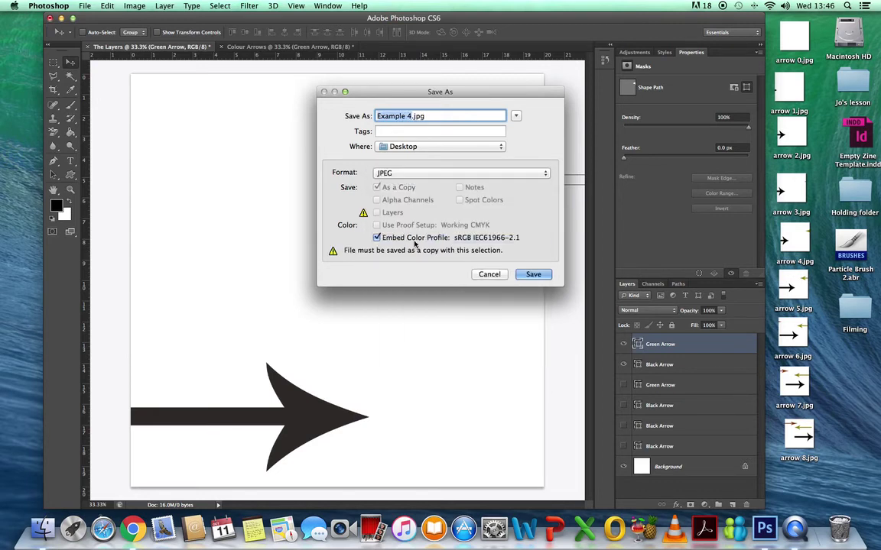
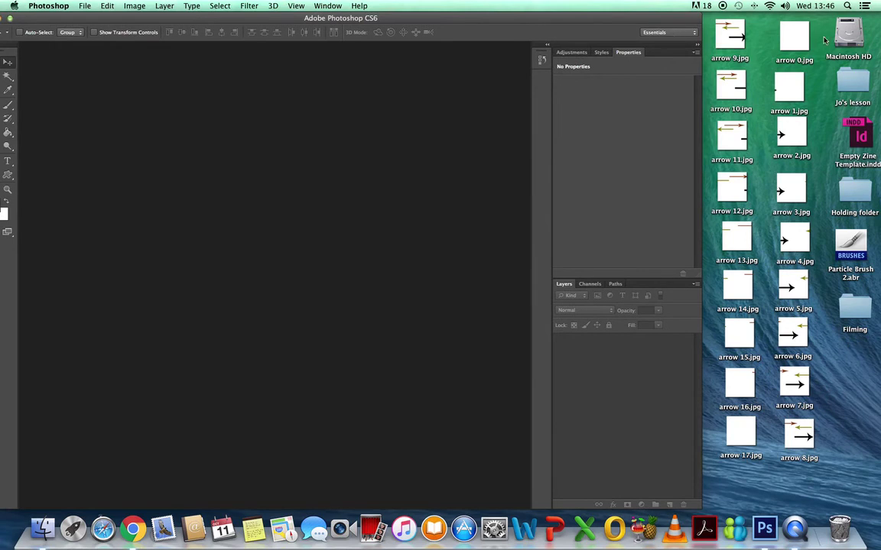
# Step: Open arrow 0.jpg from the desktop and place arrow 1.jpg over it as a new layer at its original size
pyautogui.moveTo(795, 38); pyautogui.dragTo(249, 222)
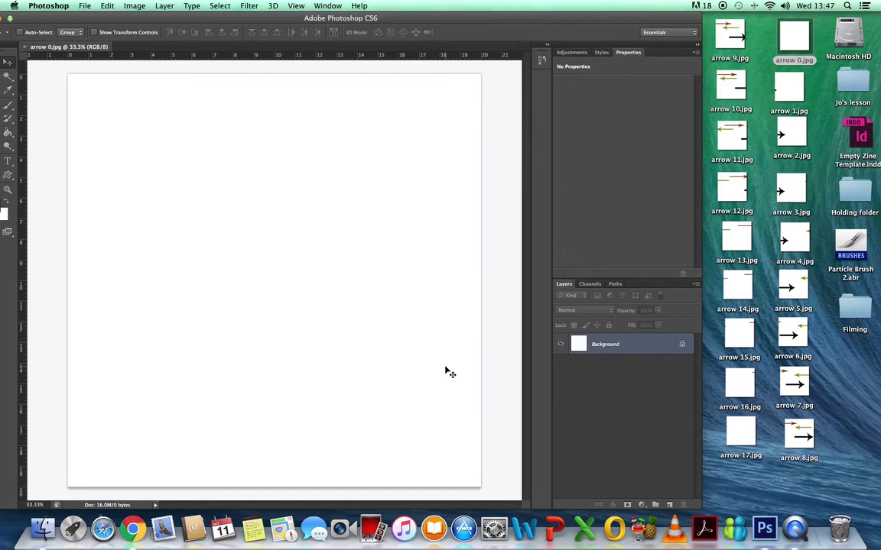
pyautogui.click(85, 6)
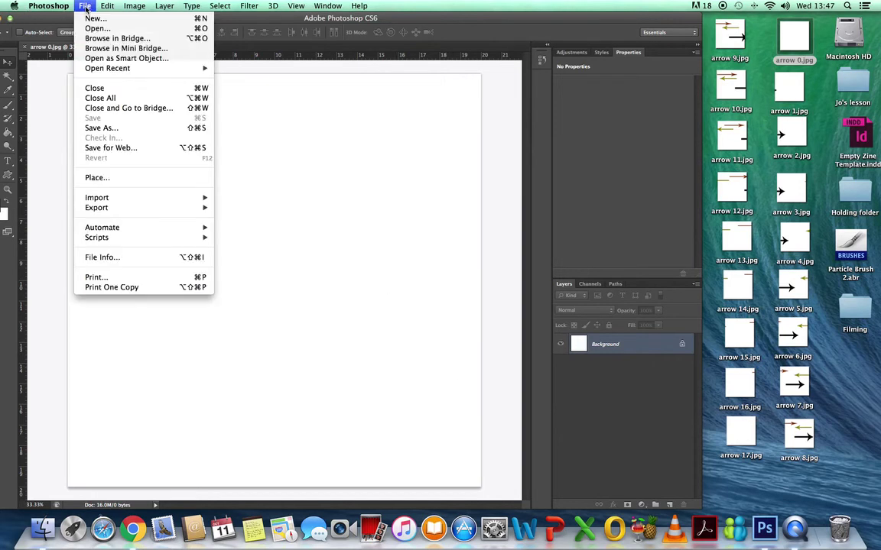
pyautogui.click(127, 179)
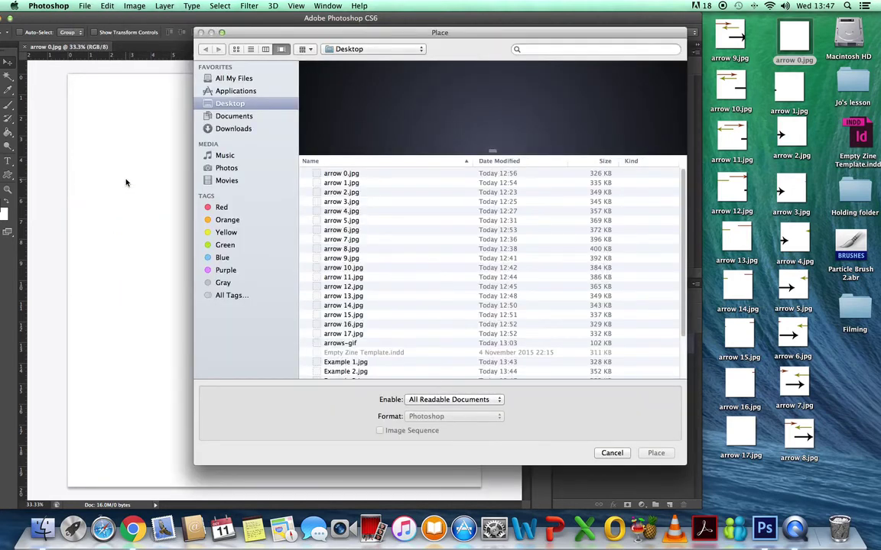
pyautogui.click(341, 183)
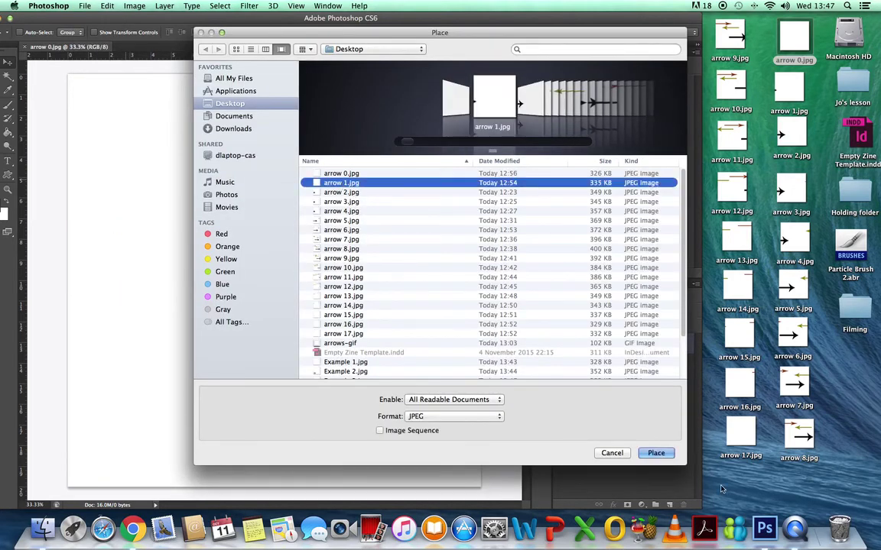
pyautogui.click(655, 454)
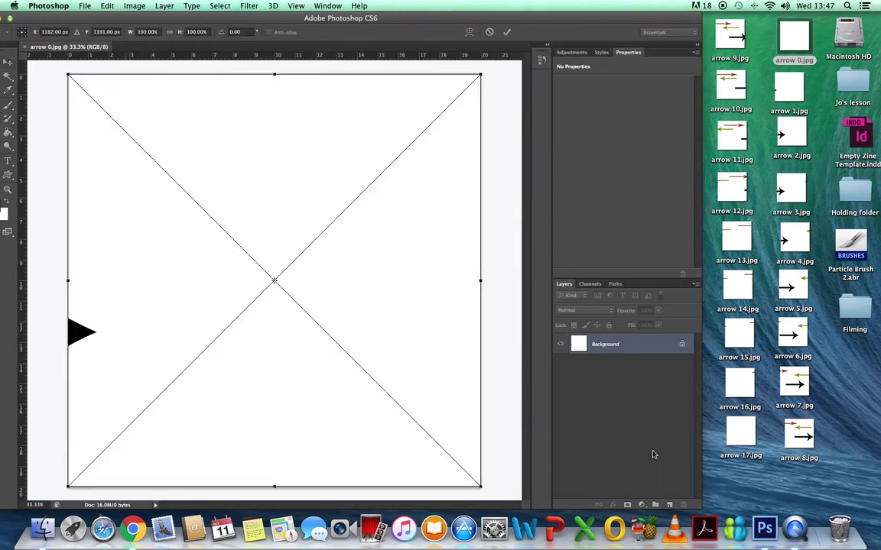
pyautogui.click(506, 32)
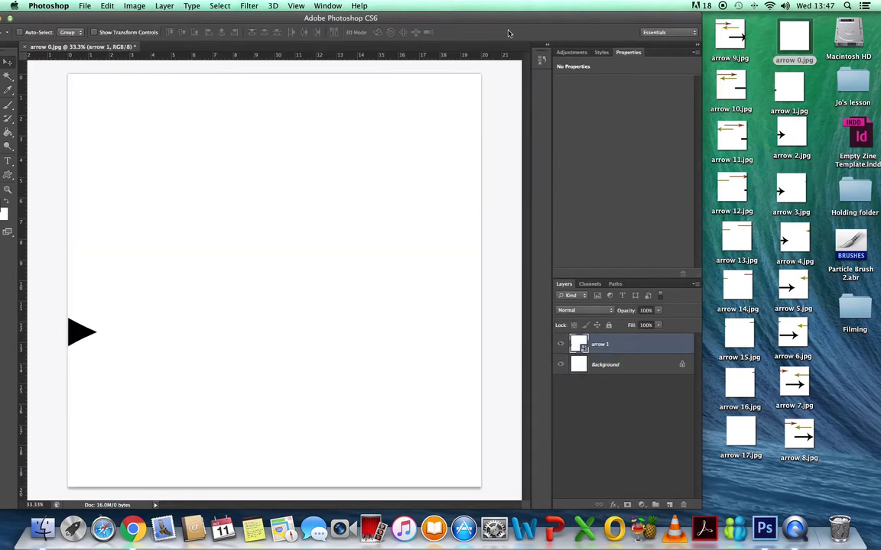
# Step: Place arrow 2.jpg from the Desktop as a new layer above arrow 1
pyautogui.click(82, 6)
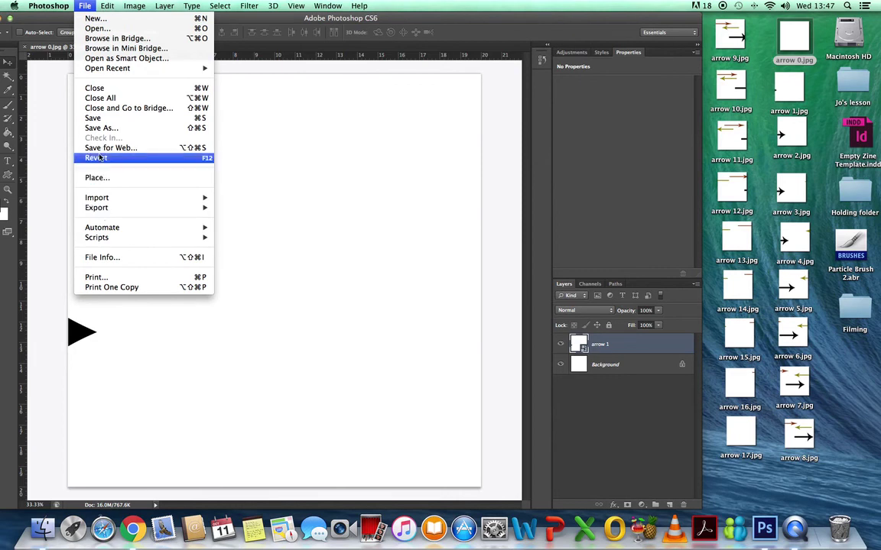
pyautogui.click(100, 177)
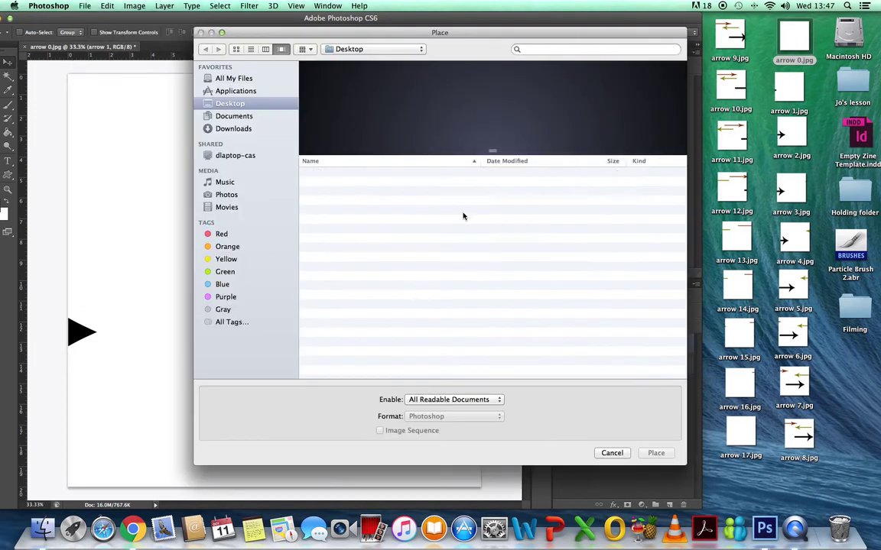
pyautogui.click(346, 193)
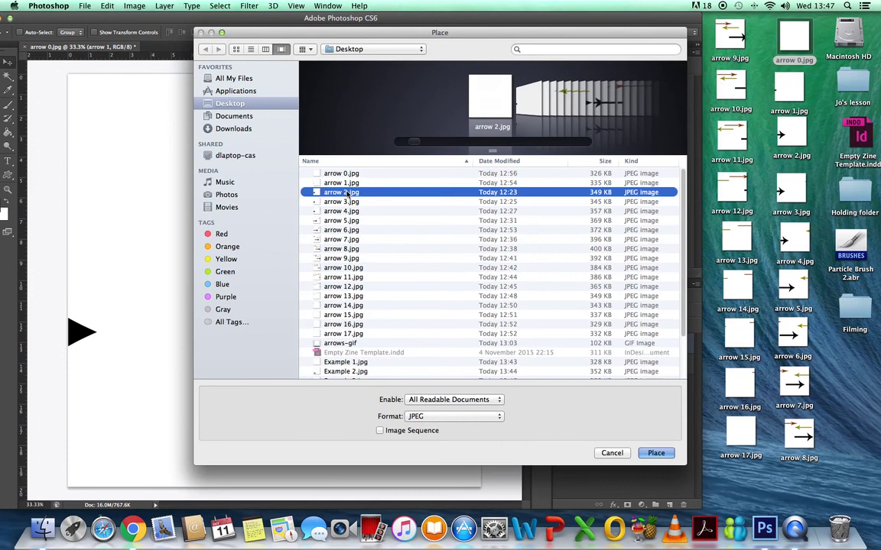
pyautogui.click(661, 454)
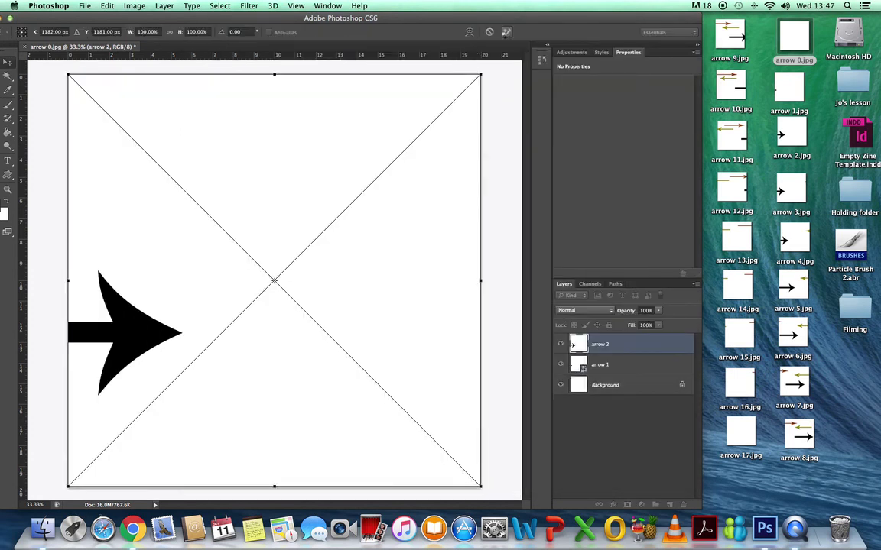
pyautogui.click(506, 32)
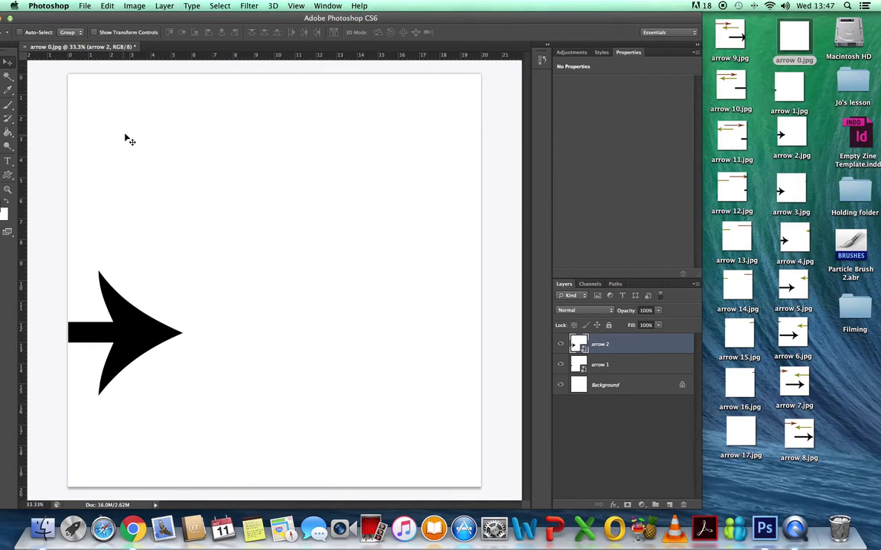
# Step: Place arrow 3.jpg from the Desktop as a new layer above arrow 2
pyautogui.click(85, 6)
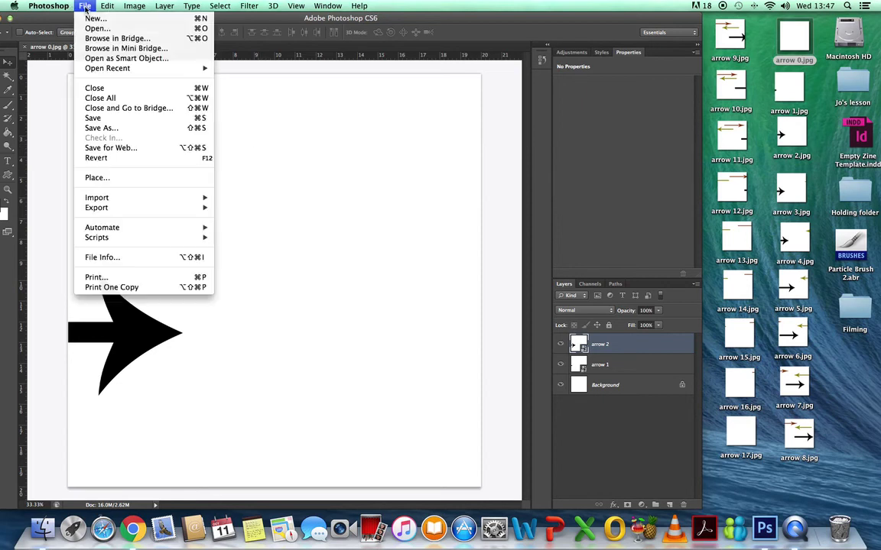
pyautogui.click(95, 177)
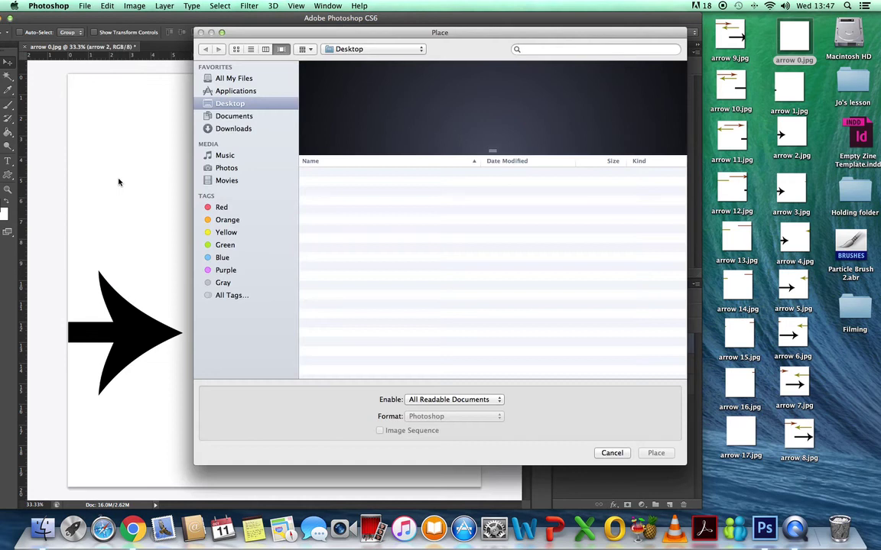
pyautogui.click(344, 202)
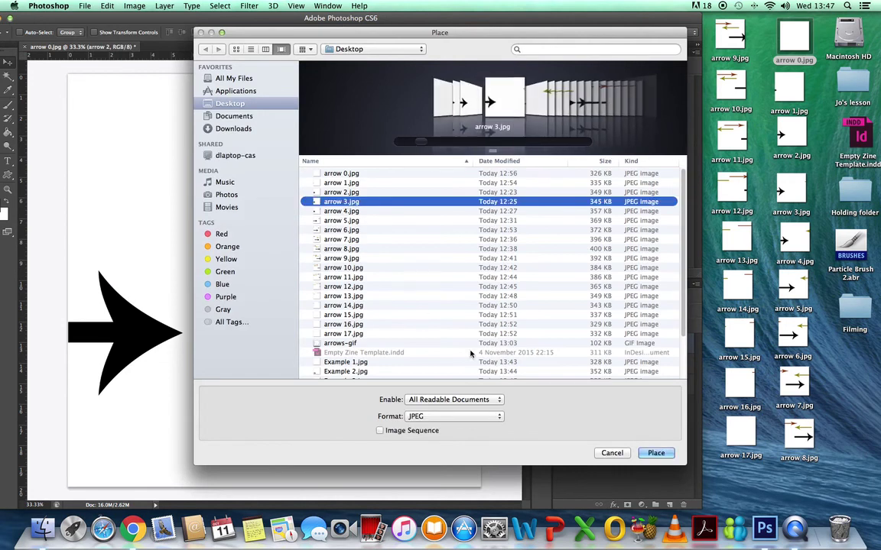
pyautogui.click(655, 452)
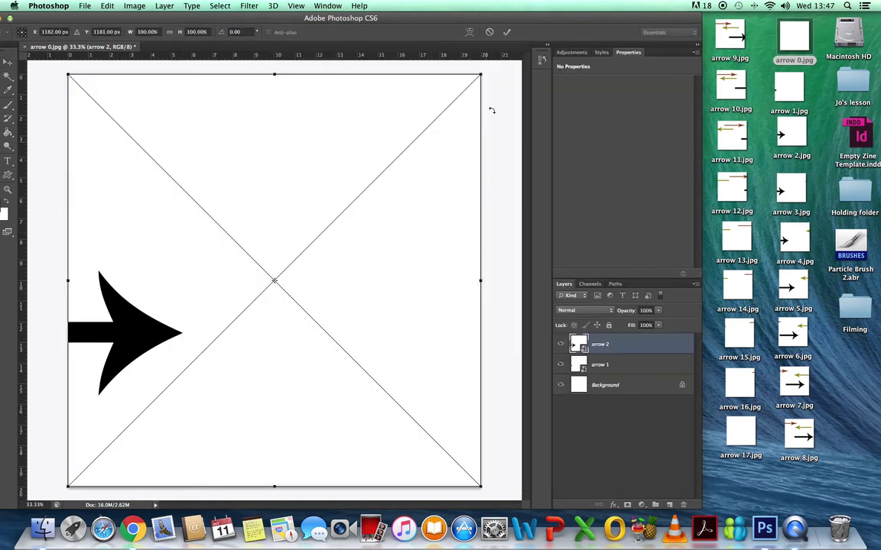
pyautogui.click(507, 34)
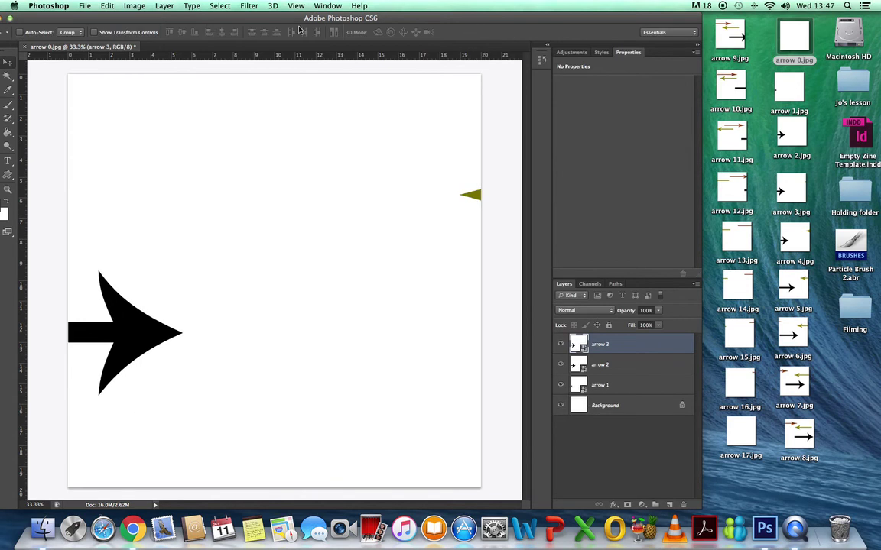
# Step: Place arrow 4.jpg from the Desktop as a new layer above arrow 3
pyautogui.click(89, 7)
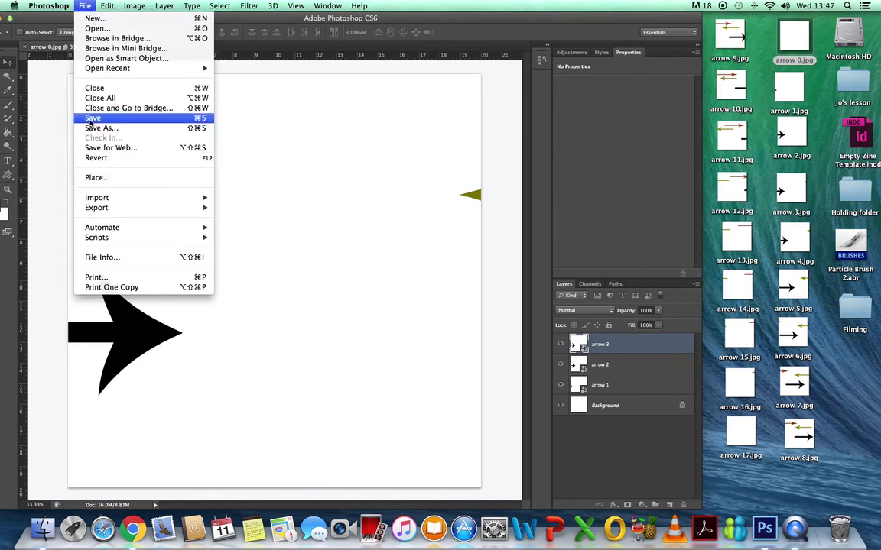
pyautogui.click(99, 162)
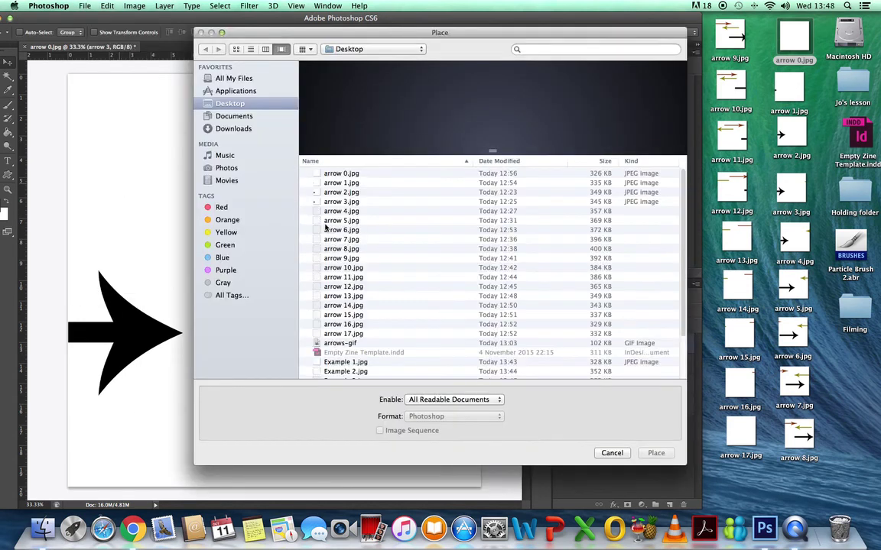
pyautogui.click(342, 211)
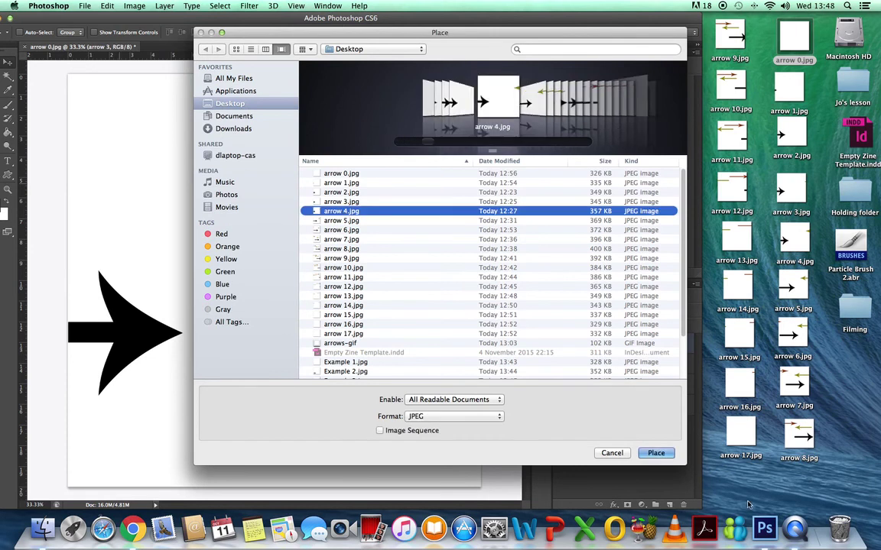
pyautogui.click(655, 453)
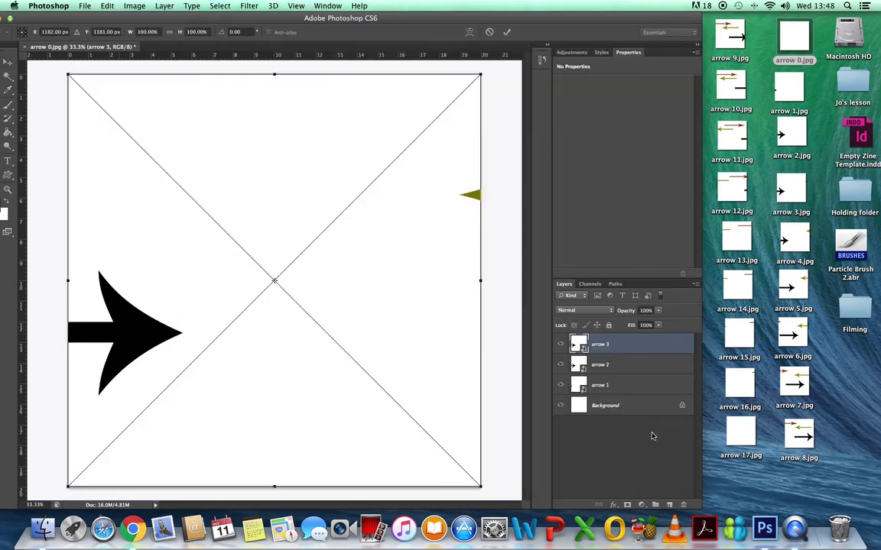
pyautogui.click(508, 33)
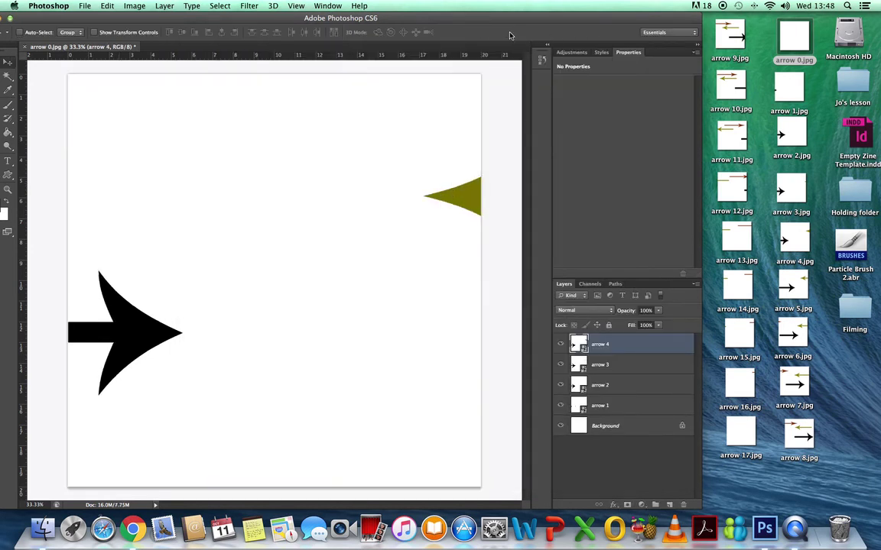
# Step: Place arrow 5.jpg from the Desktop as a new layer above arrow 4
pyautogui.click(85, 6)
pyautogui.click(85, 7)
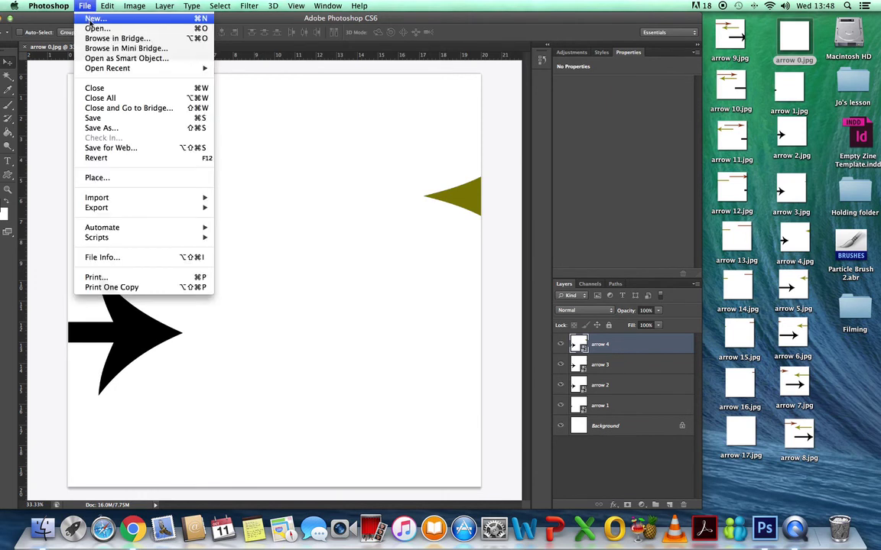
pyautogui.click(111, 178)
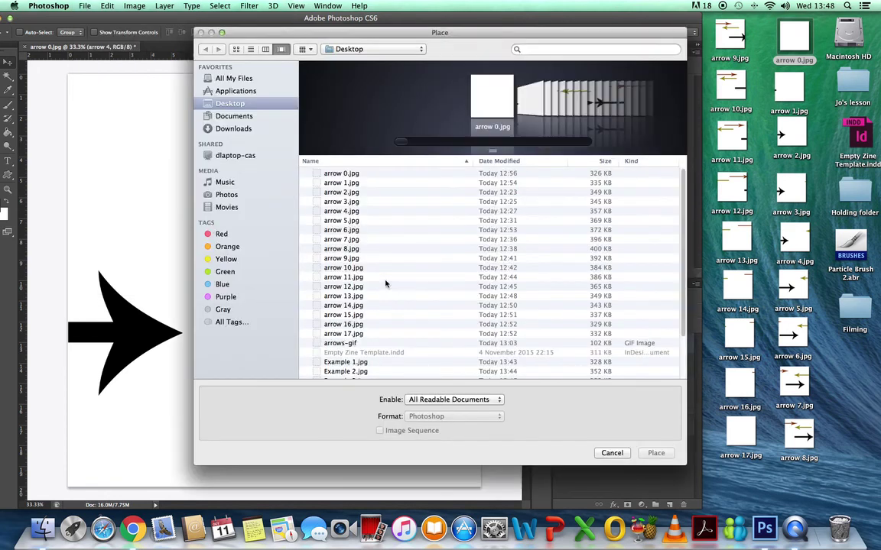
pyautogui.click(350, 221)
pyautogui.click(662, 452)
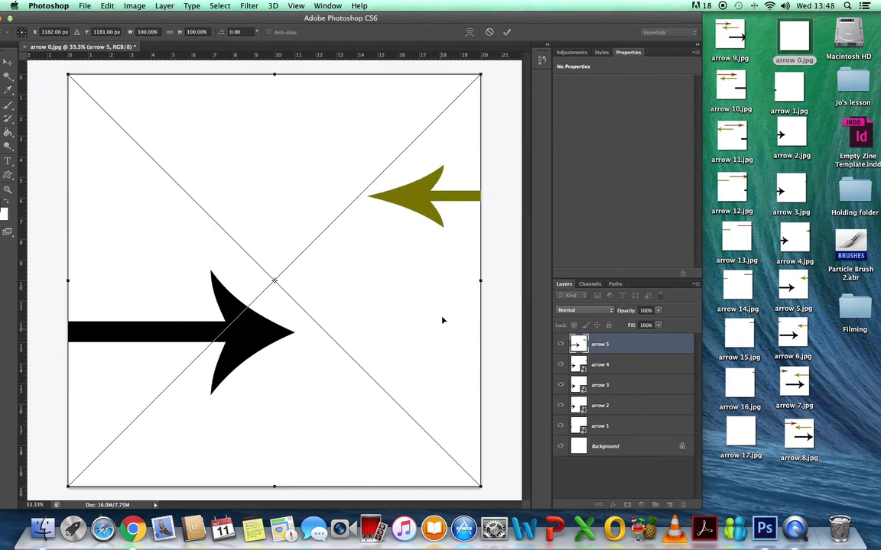
pyautogui.press('Return')
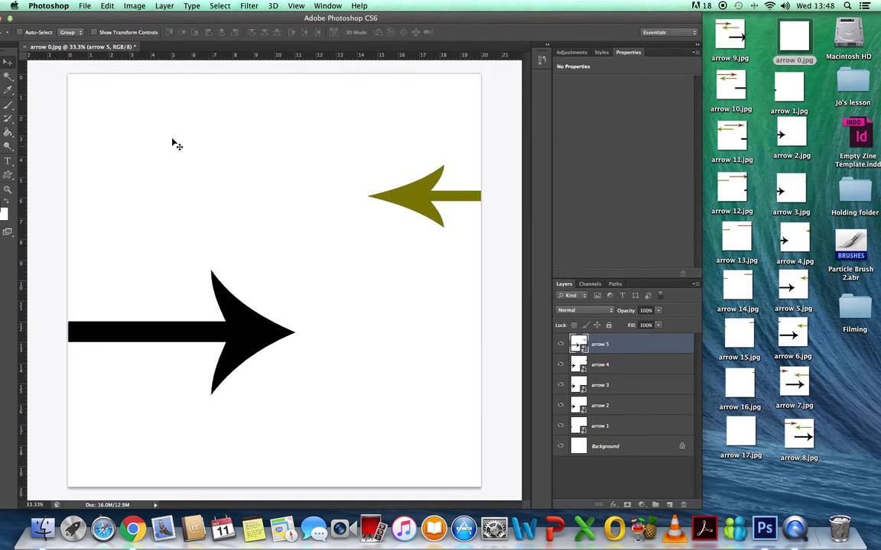
# Step: Place arrow 6.jpg from the Desktop as a new layer above arrow 5
pyautogui.click(84, 7)
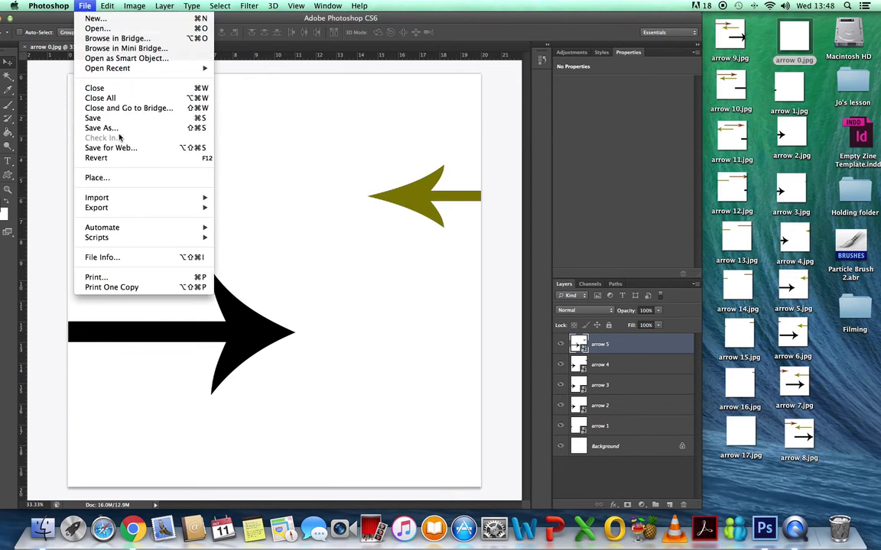
pyautogui.click(127, 179)
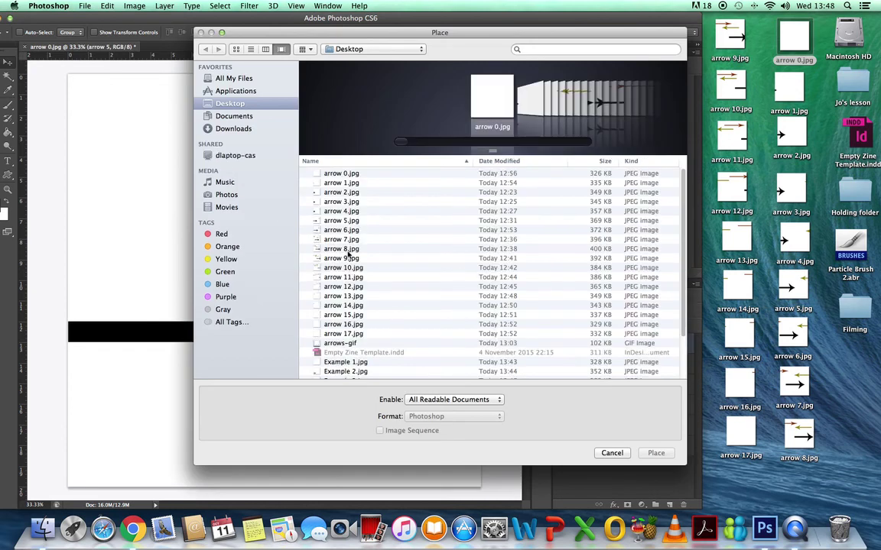
pyautogui.click(345, 230)
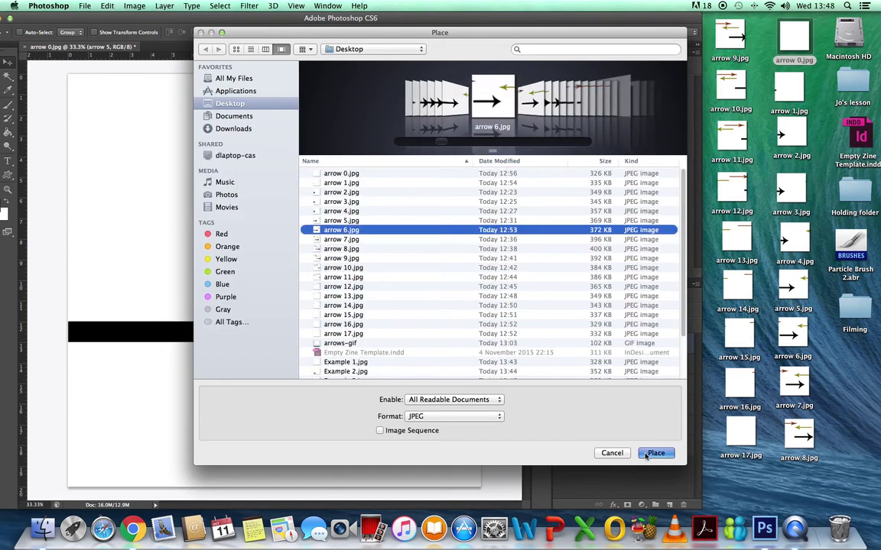
pyautogui.press('Return')
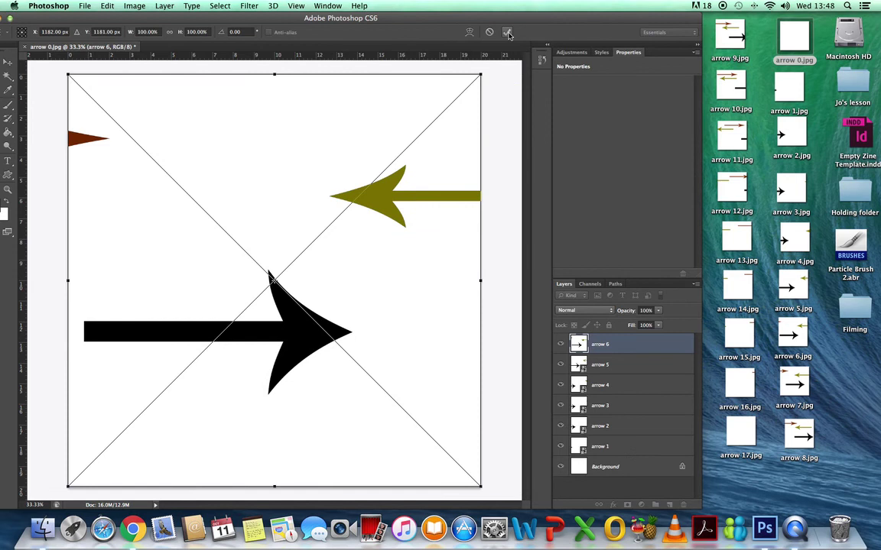
pyautogui.click(507, 33)
# Step: Place arrow 7.jpg from the Desktop as a new layer above arrow 6
pyautogui.click(85, 6)
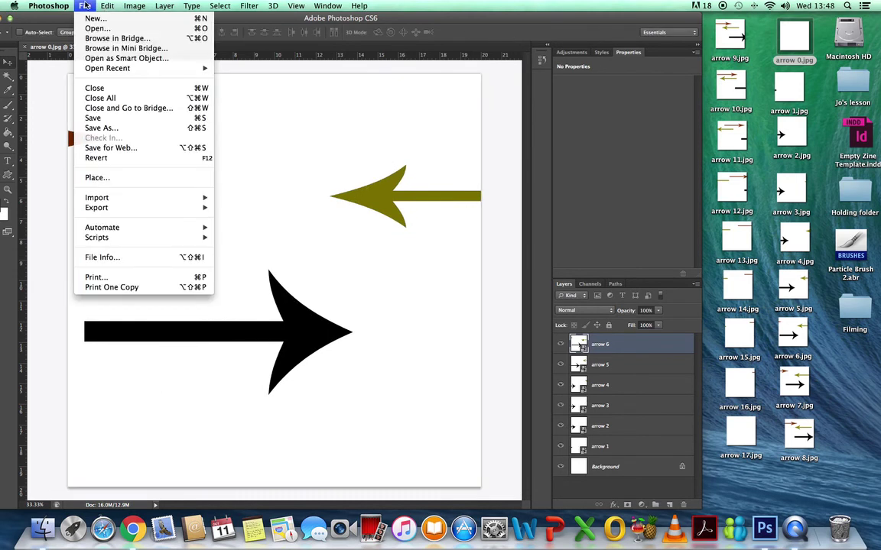
pyautogui.click(142, 180)
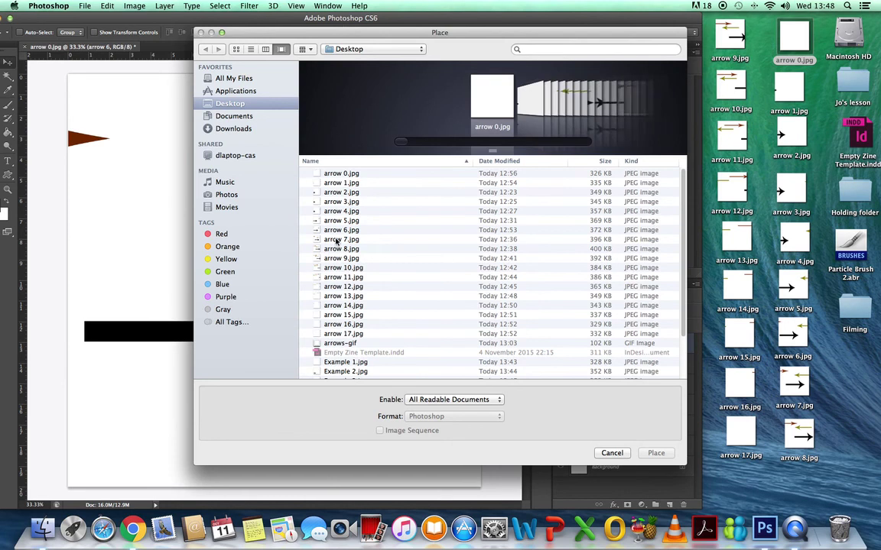
pyautogui.click(321, 230)
pyautogui.click(655, 452)
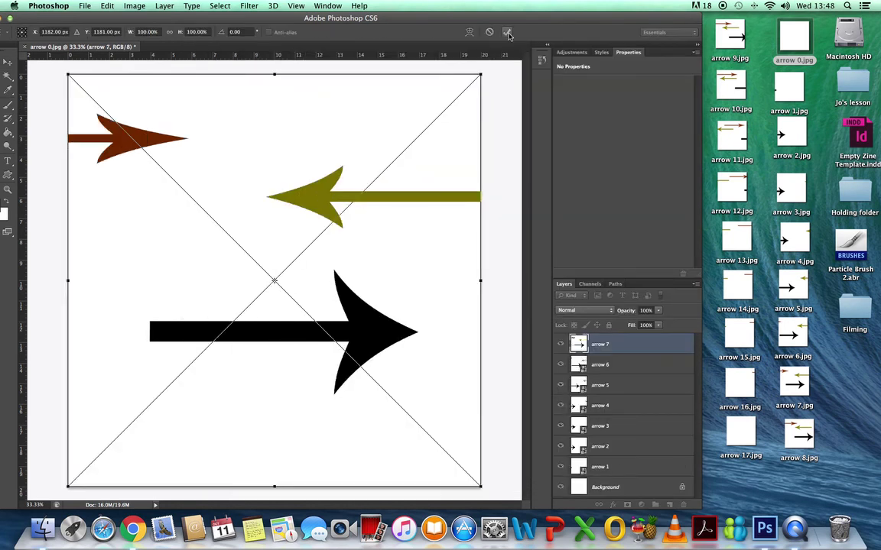
pyautogui.press('Return')
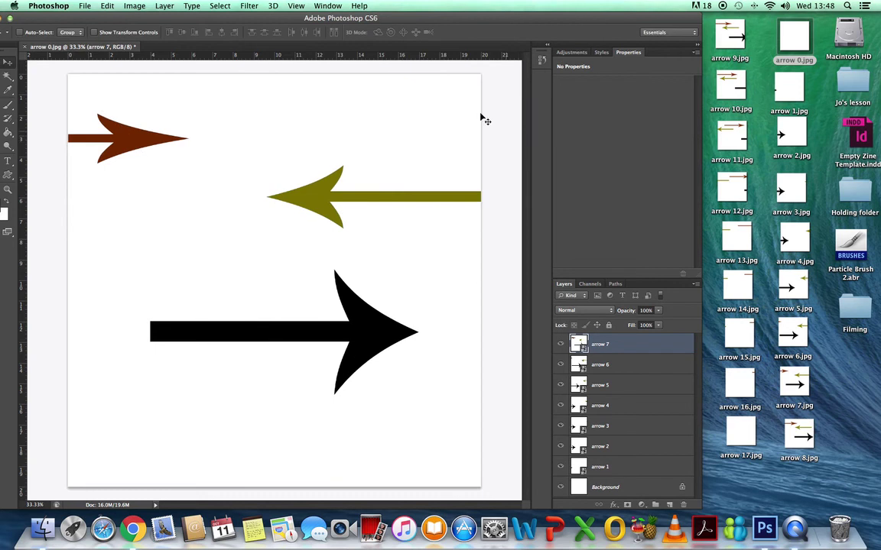
# Step: Place arrow 8.jpg from the Desktop as a new layer above arrow 7
pyautogui.click(97, 7)
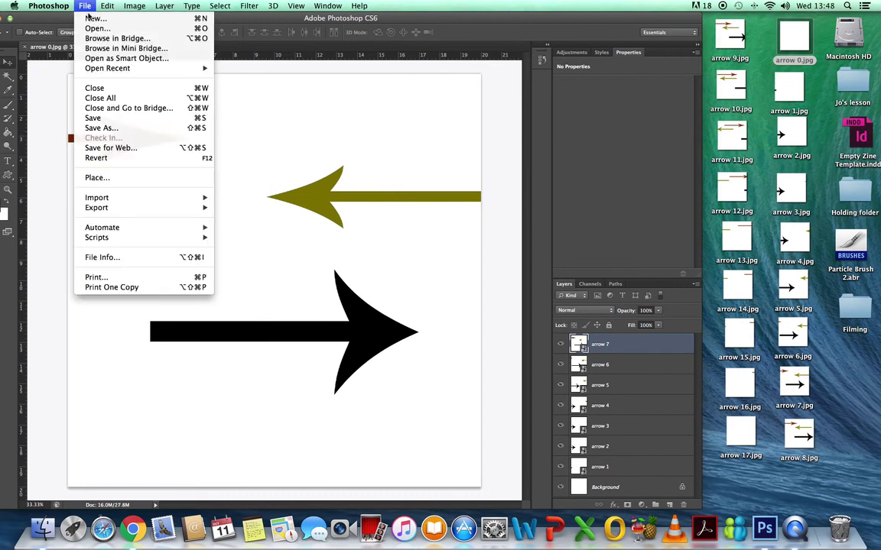
pyautogui.click(128, 181)
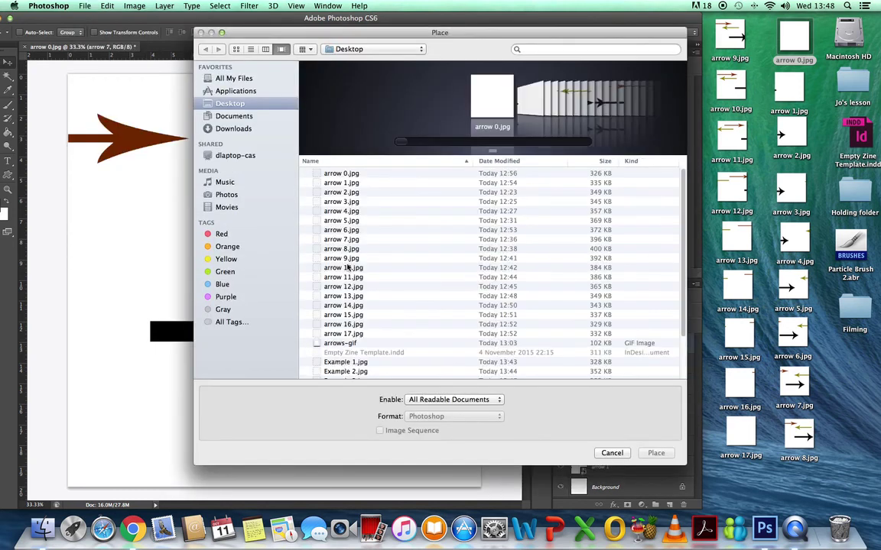
pyautogui.click(341, 249)
pyautogui.click(656, 452)
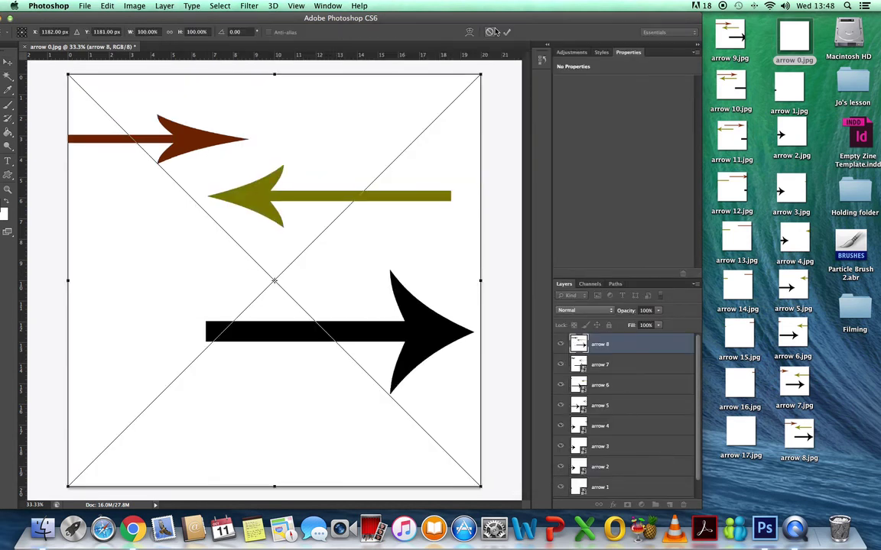
pyautogui.click(508, 33)
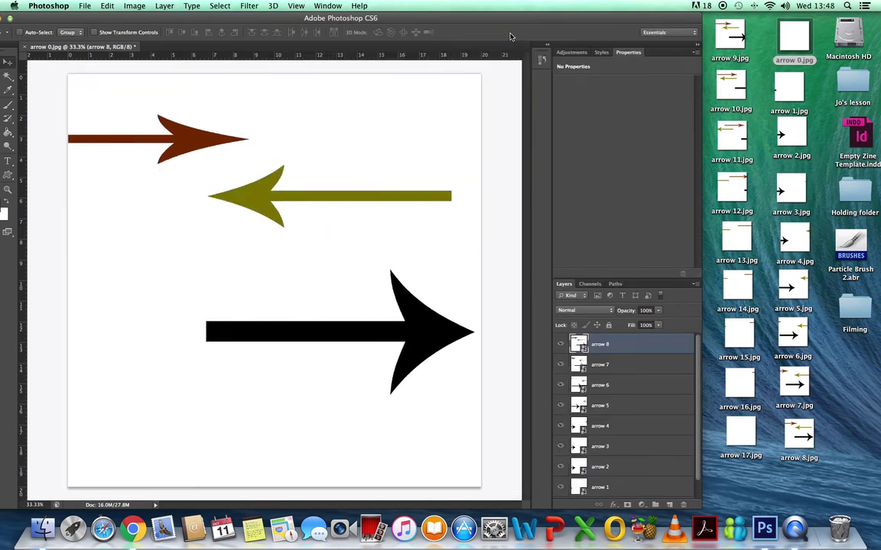
# Step: Place arrow 9.jpg from the Desktop as a new layer above arrow 8
pyautogui.click(81, 7)
pyautogui.click(93, 178)
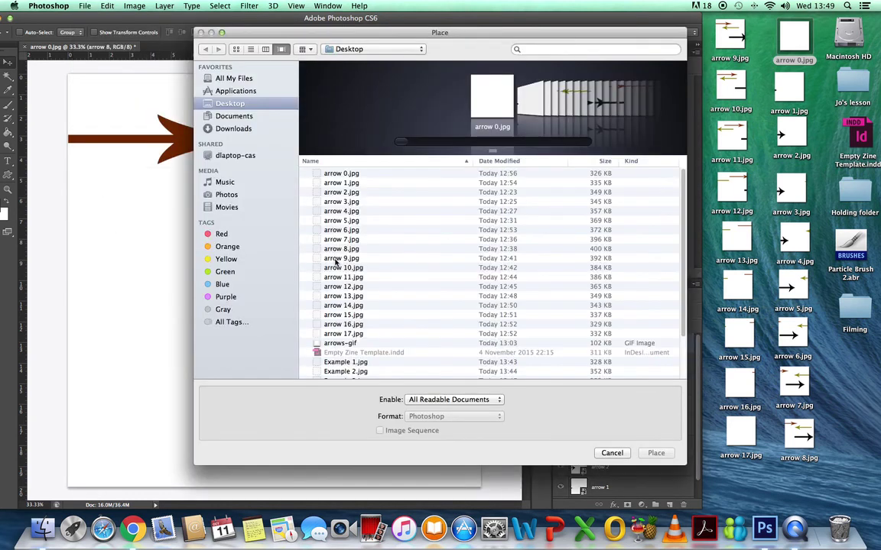
pyautogui.click(341, 259)
pyautogui.click(656, 453)
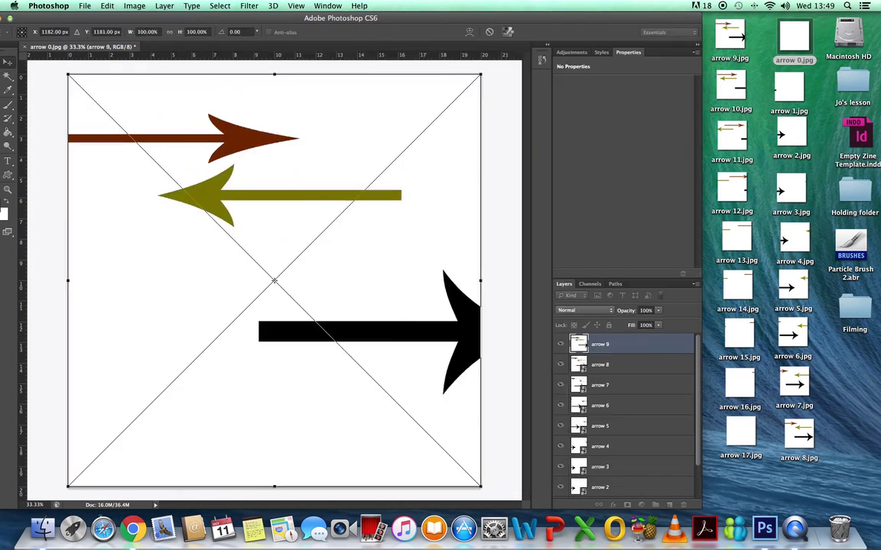
pyautogui.press('Return')
# Step: Place arrow 10.jpg from the Desktop as a new layer above arrow 9
pyautogui.click(85, 7)
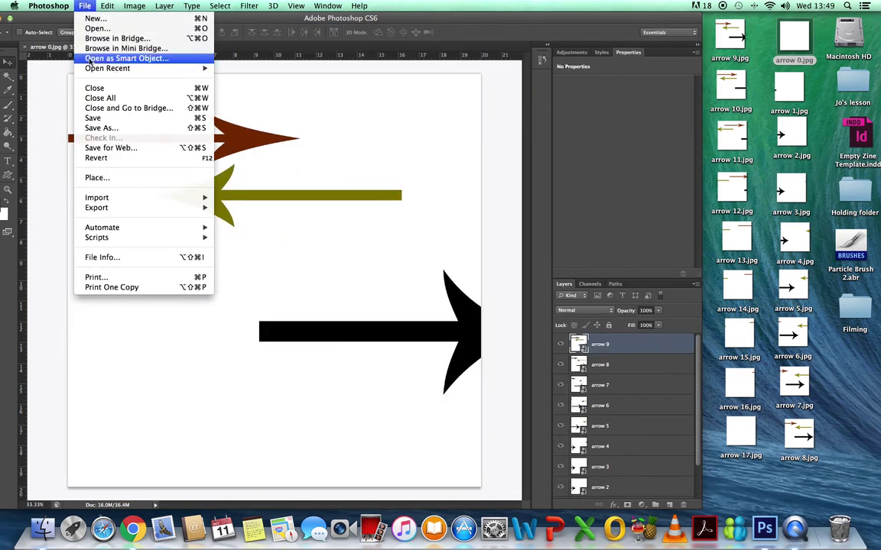
pyautogui.click(87, 176)
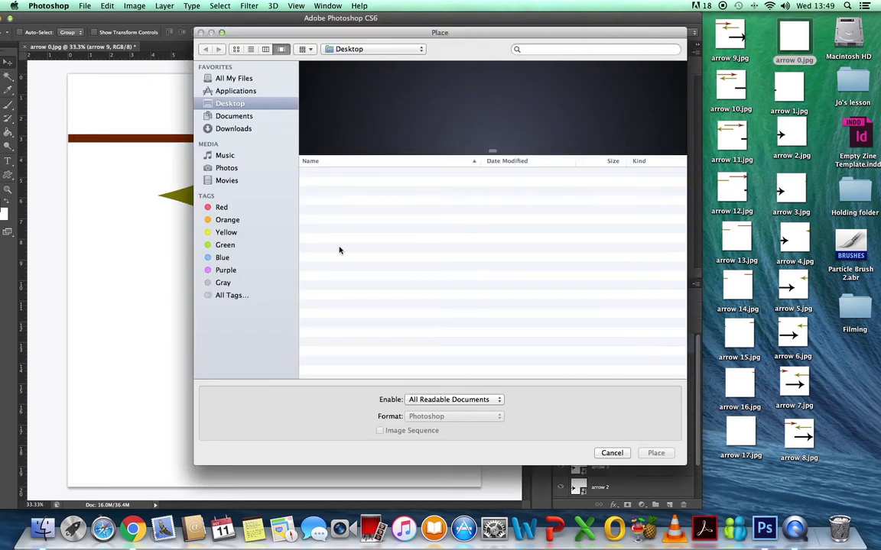
pyautogui.click(352, 269)
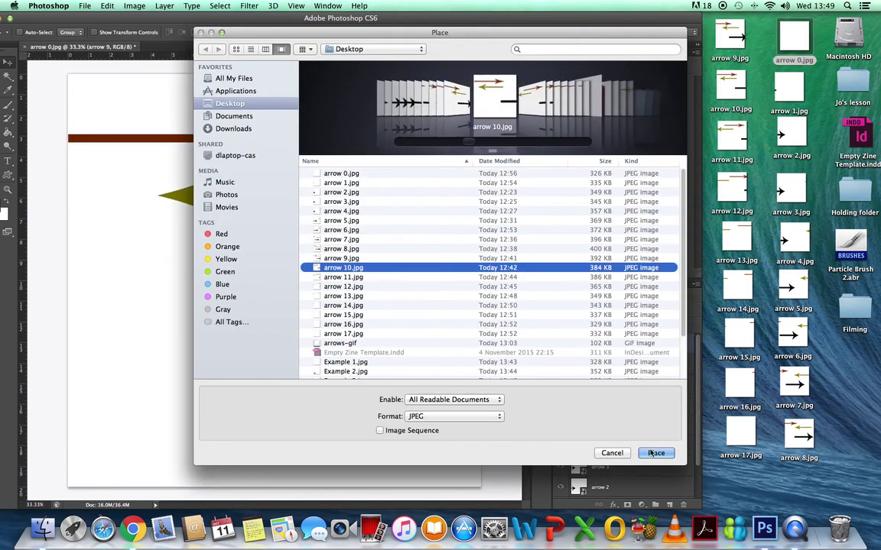
pyautogui.click(654, 454)
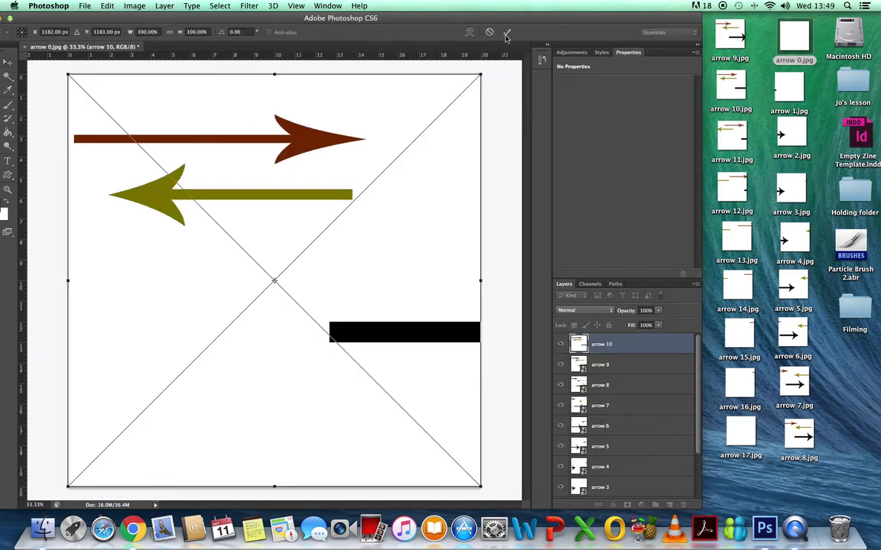
pyautogui.click(509, 33)
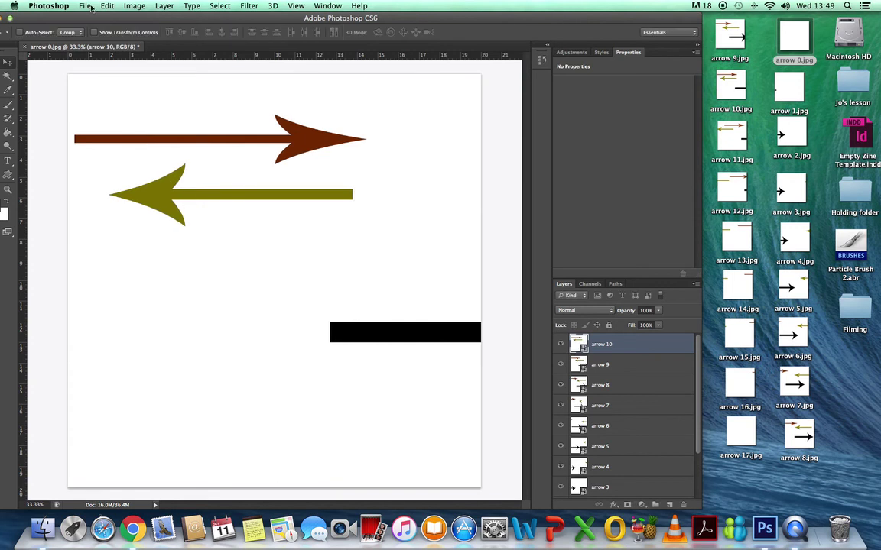
# Step: Place arrow 11.jpg from the Desktop as a new layer above arrow 10
pyautogui.click(88, 6)
pyautogui.click(130, 176)
pyautogui.click(357, 277)
pyautogui.click(657, 454)
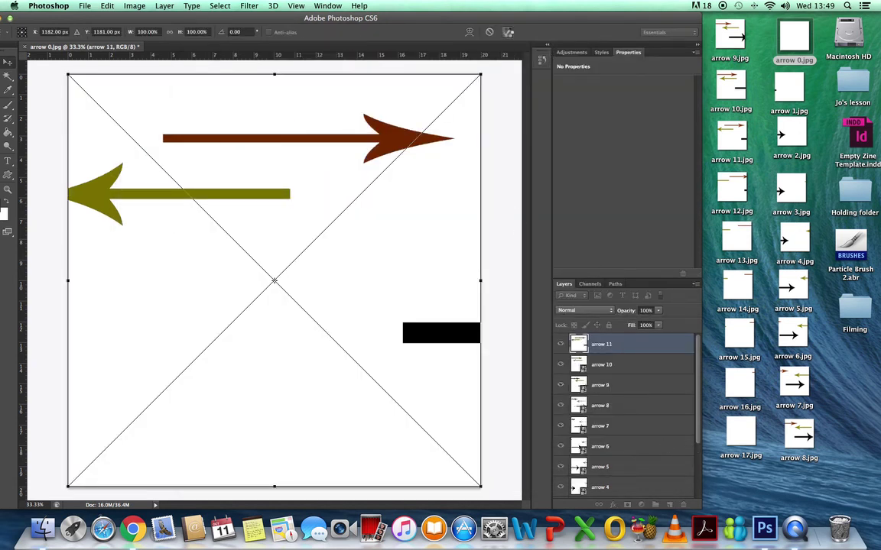
pyautogui.press('Return')
# Step: Place arrow 12.jpg from the Desktop as a new layer above arrow 11
pyautogui.click(85, 5)
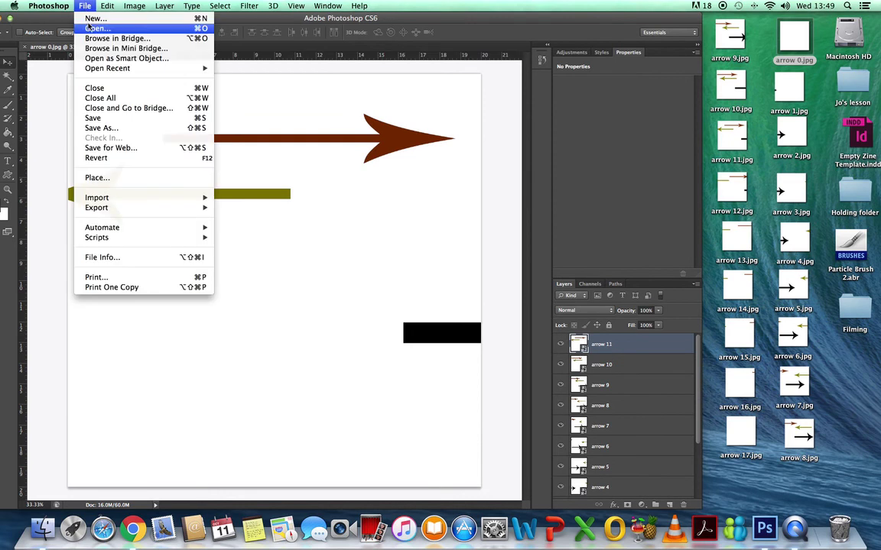
pyautogui.click(114, 180)
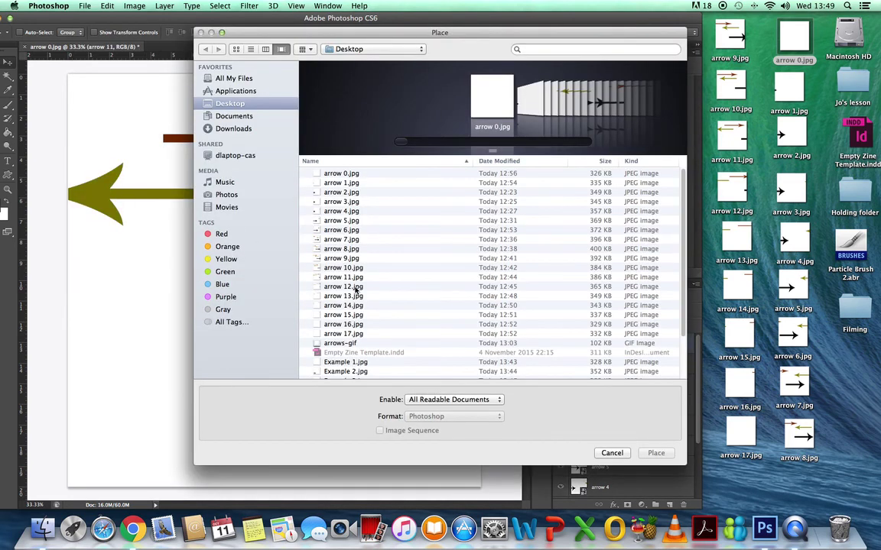
pyautogui.click(344, 277)
pyautogui.click(659, 452)
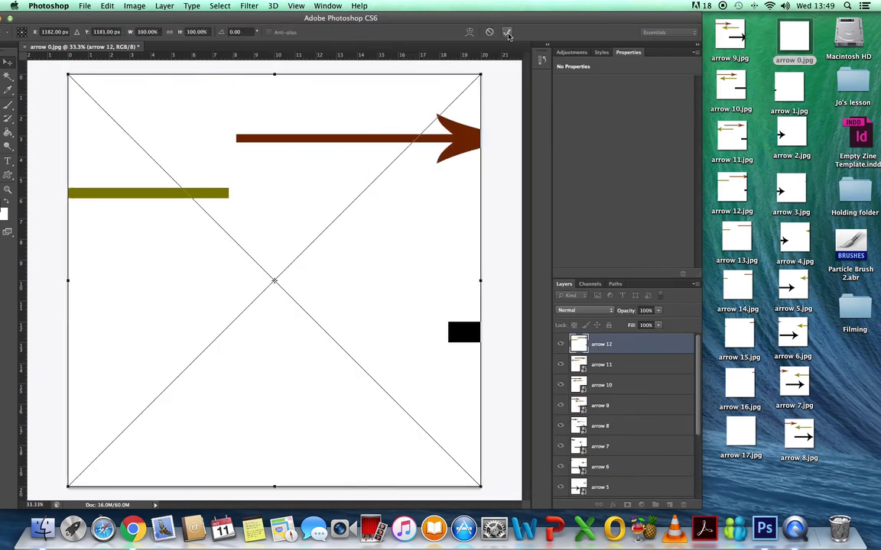
pyautogui.click(508, 33)
# Step: Place arrow 13.jpg from the Desktop as a new layer above arrow 12
pyautogui.click(86, 6)
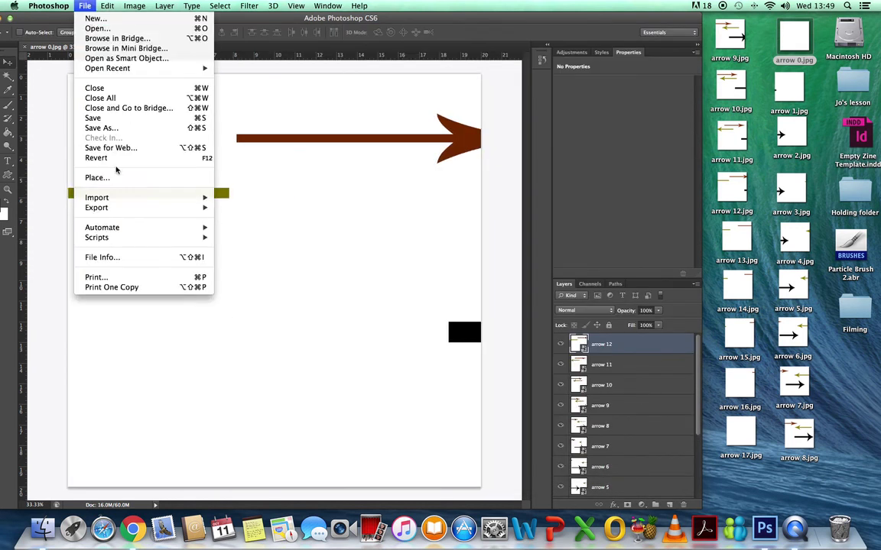
pyautogui.click(108, 162)
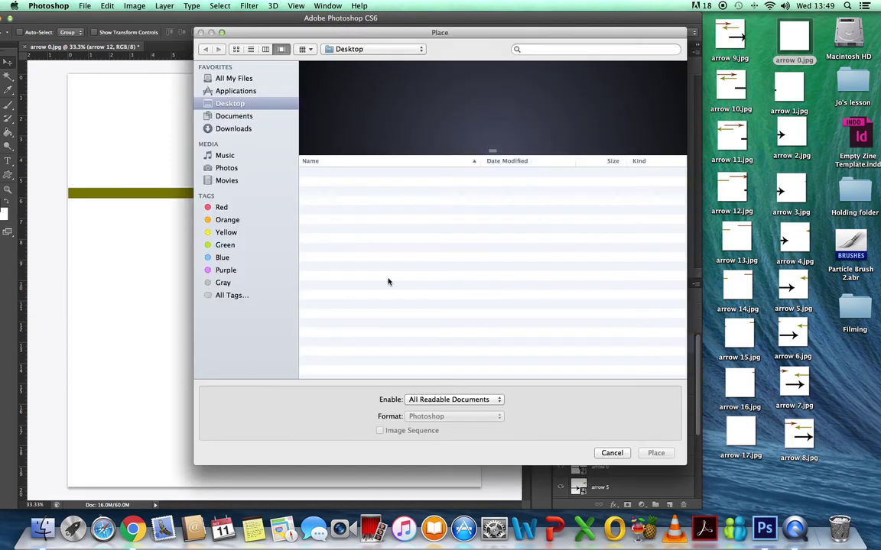
pyautogui.click(360, 296)
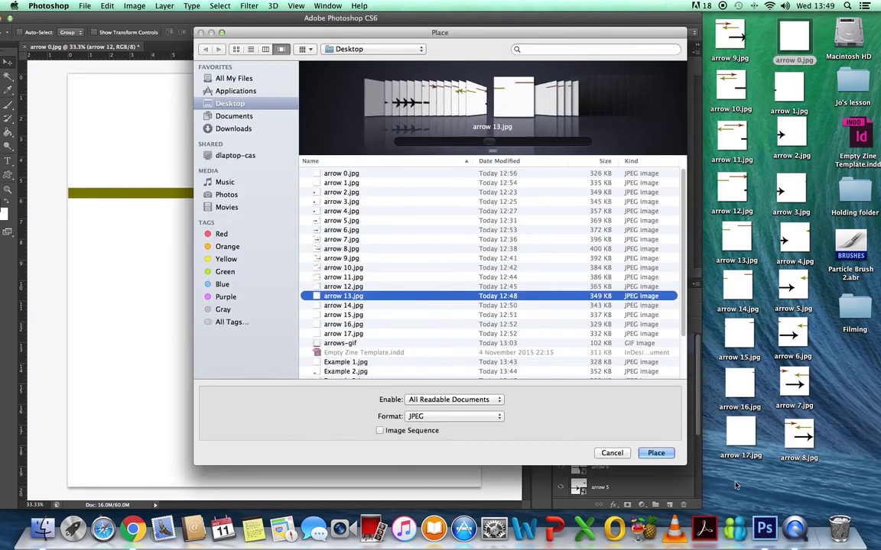
pyautogui.click(656, 453)
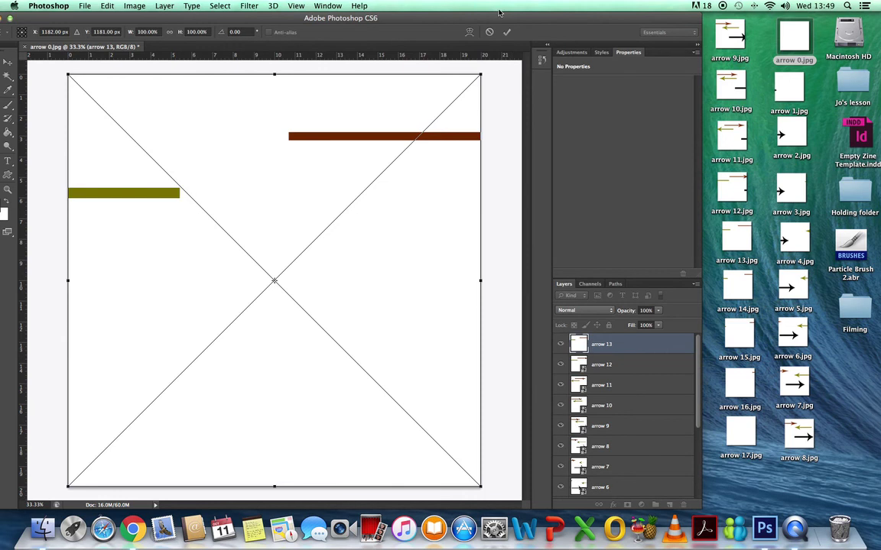
pyautogui.press('Return')
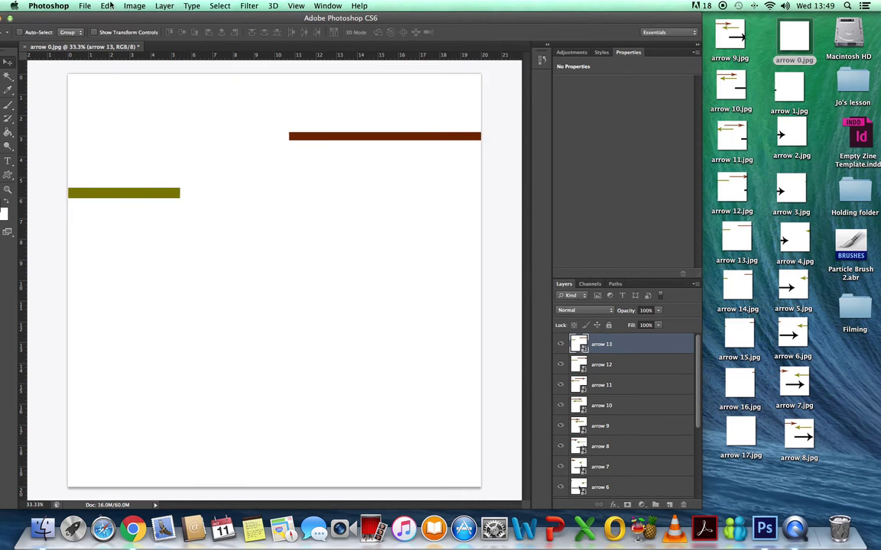
# Step: Place arrow 14.jpg from the Desktop as a new layer above arrow 13
pyautogui.click(86, 8)
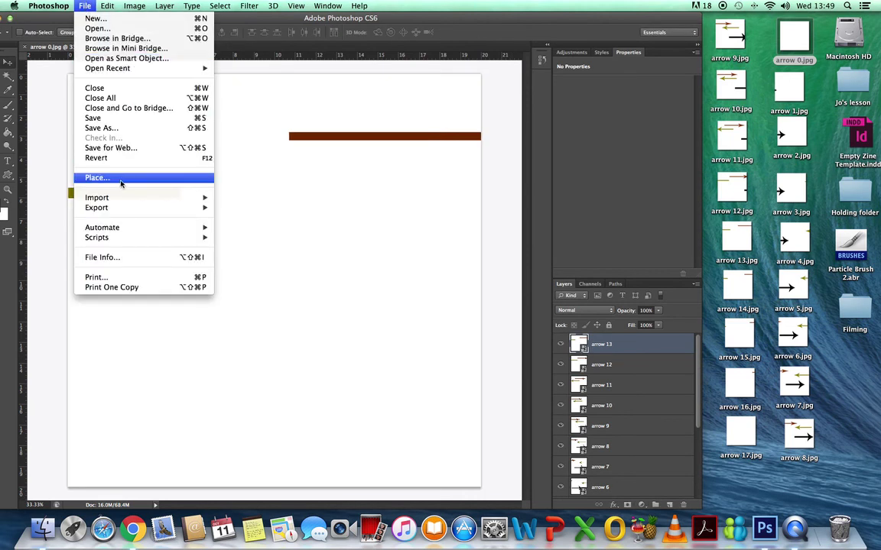
pyautogui.click(123, 176)
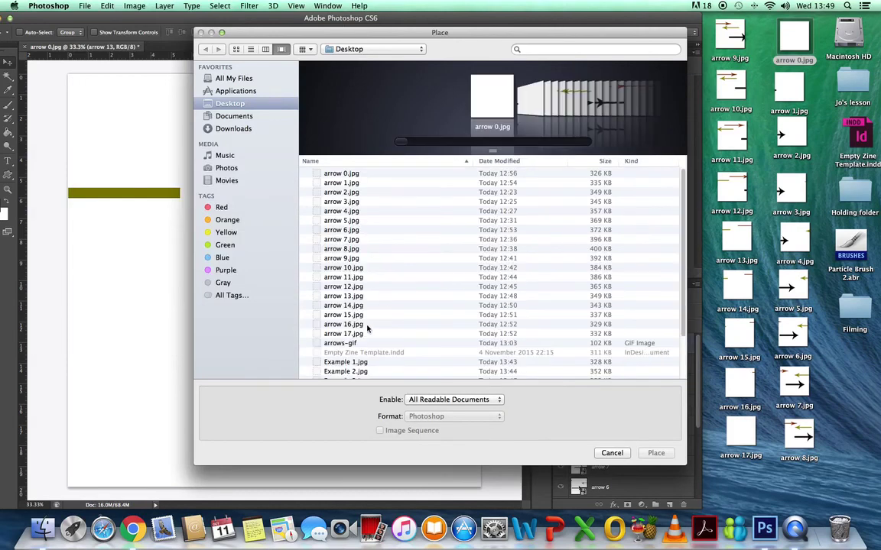
pyautogui.click(345, 306)
pyautogui.click(655, 453)
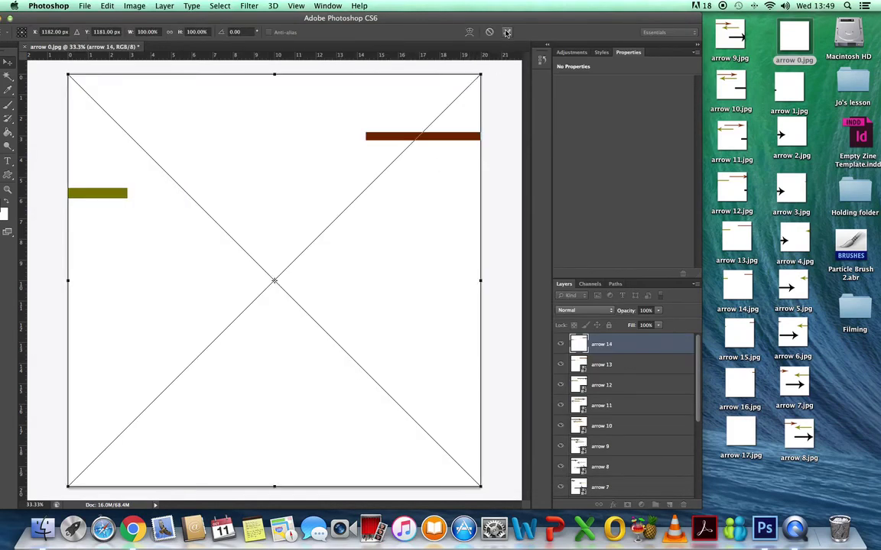
pyautogui.click(506, 32)
# Step: Place arrow 15.jpg from the Desktop as a new layer above arrow 14
pyautogui.click(85, 6)
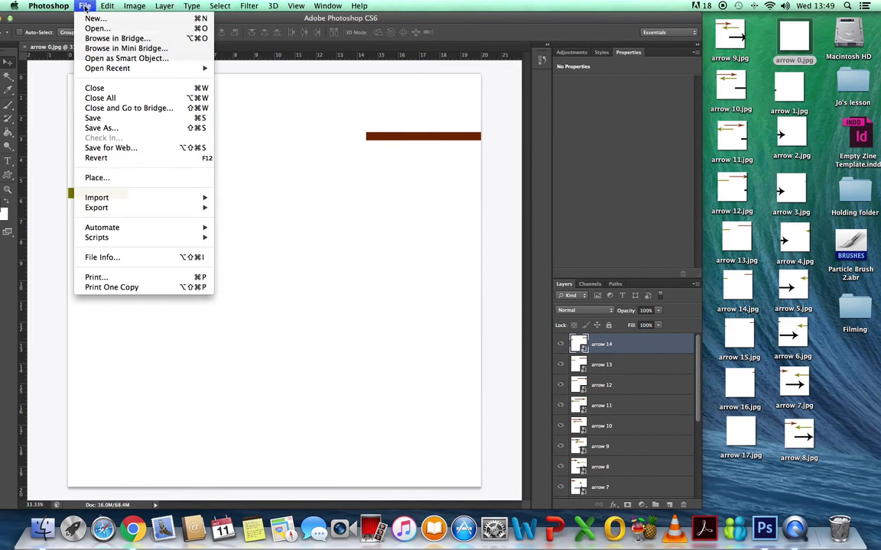
pyautogui.click(123, 182)
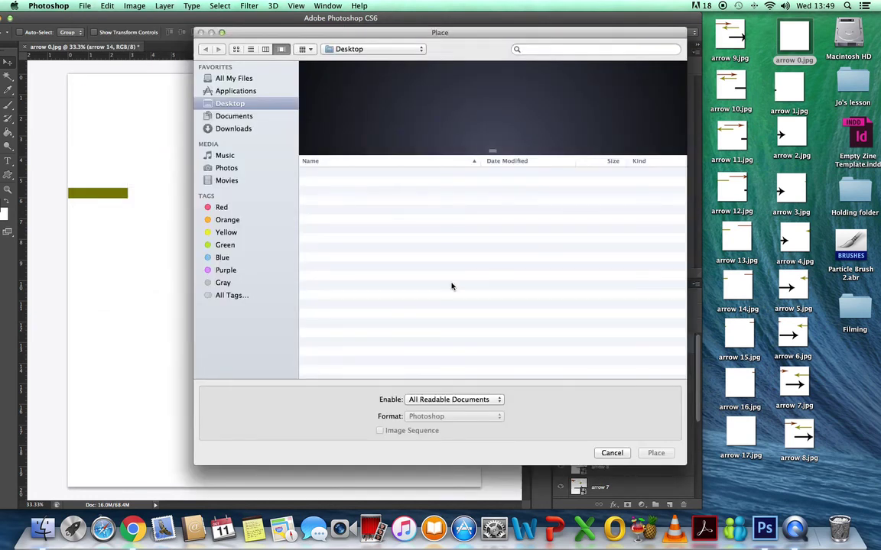
pyautogui.click(351, 314)
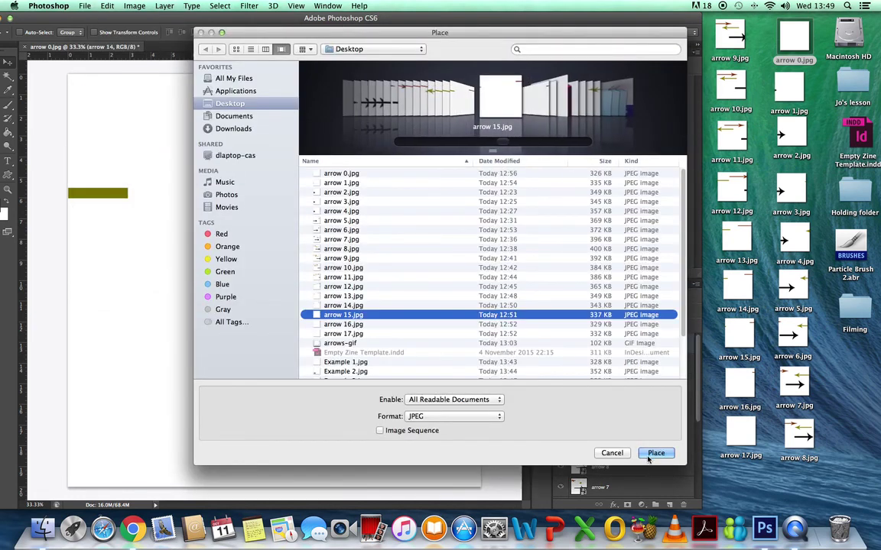
pyautogui.click(651, 454)
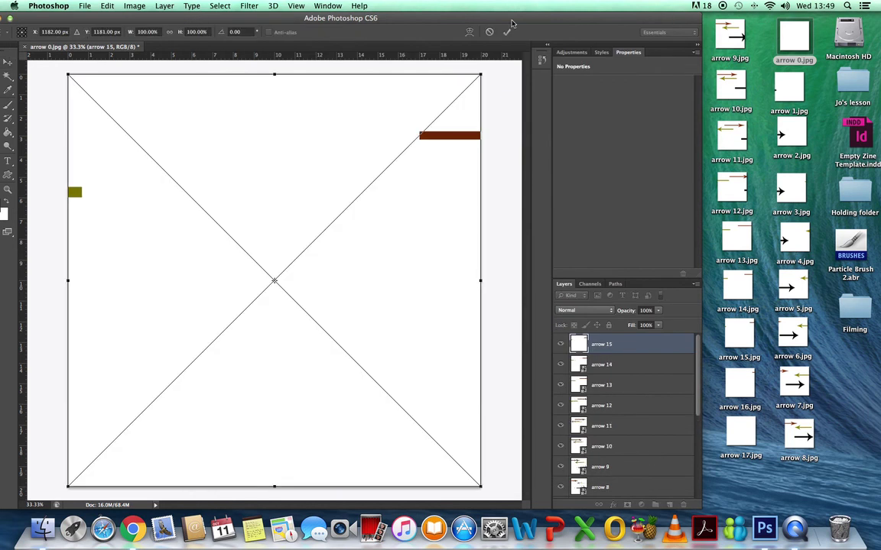
pyautogui.click(508, 33)
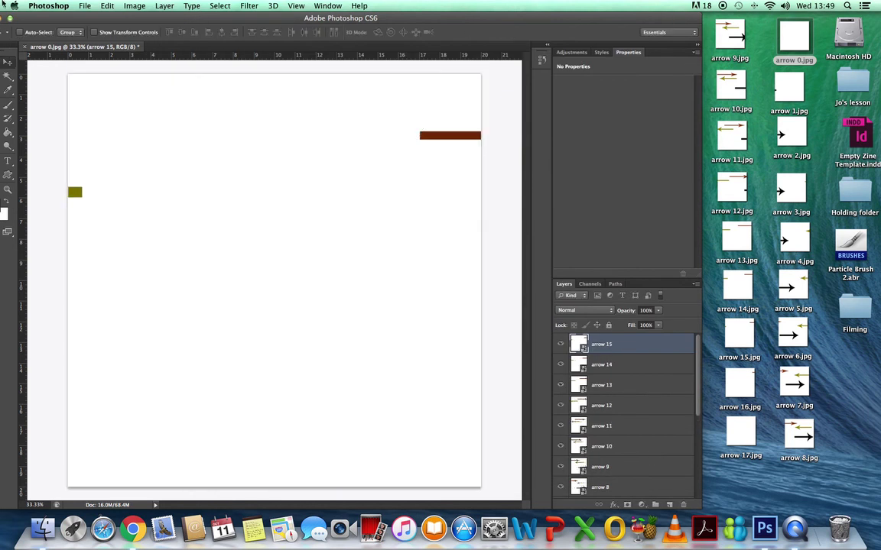
# Step: Place arrow 16.jpg from the Desktop as a new layer above arrow 15
pyautogui.click(85, 6)
pyautogui.click(100, 161)
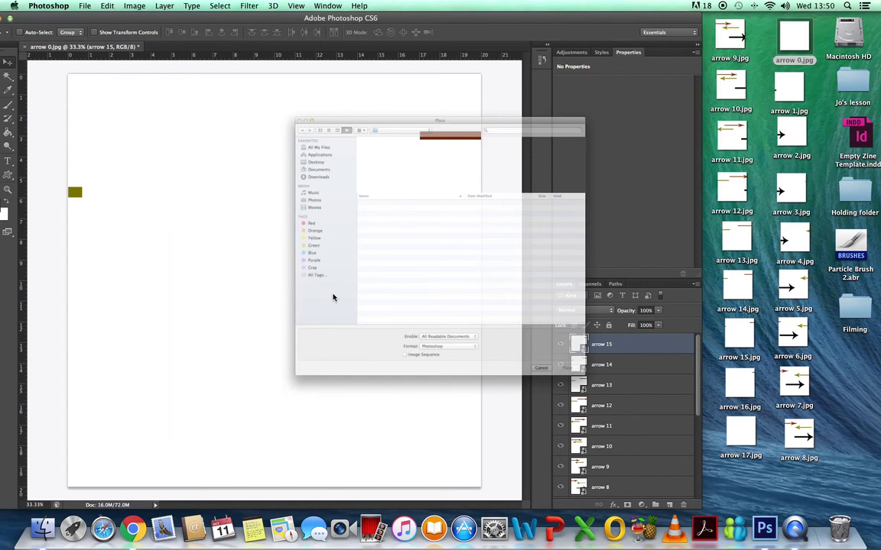
pyautogui.click(352, 327)
pyautogui.click(655, 453)
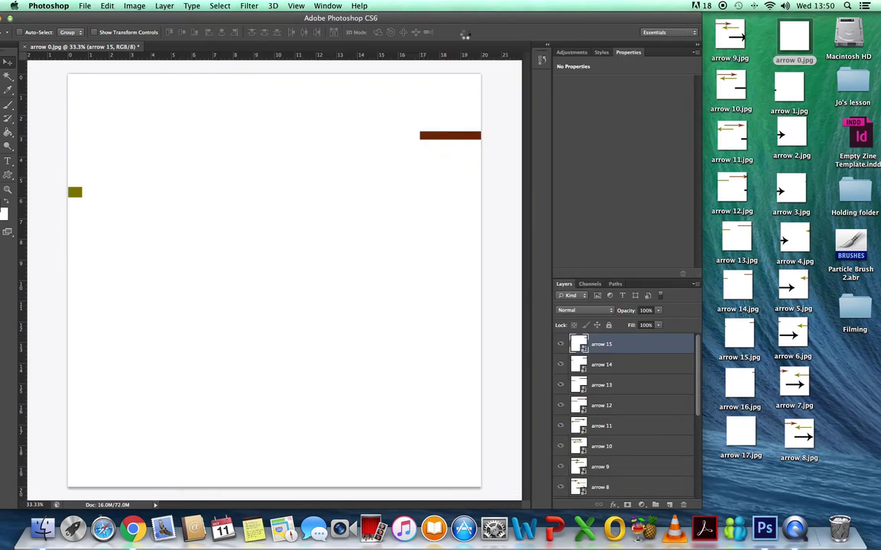
pyautogui.click(454, 32)
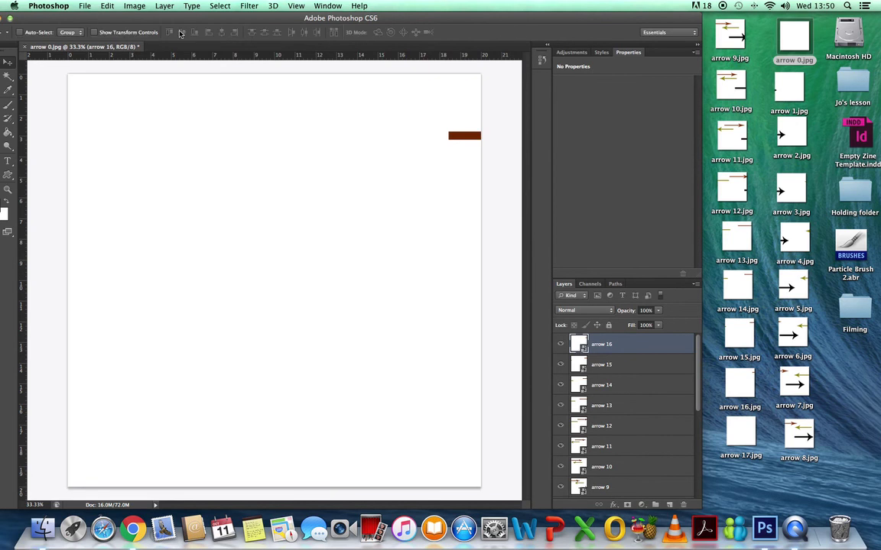
# Step: Place arrow 17.jpg from the Desktop as a new layer above arrow 16
pyautogui.click(86, 6)
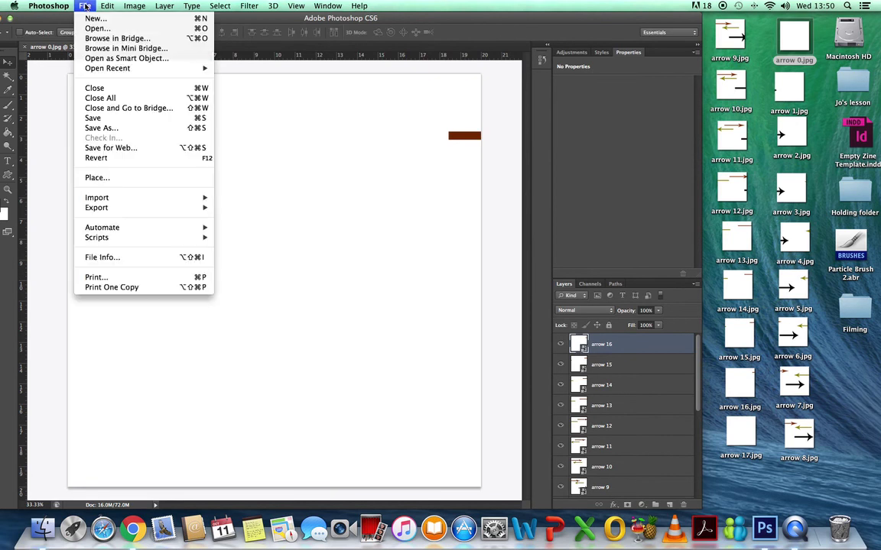
pyautogui.click(115, 178)
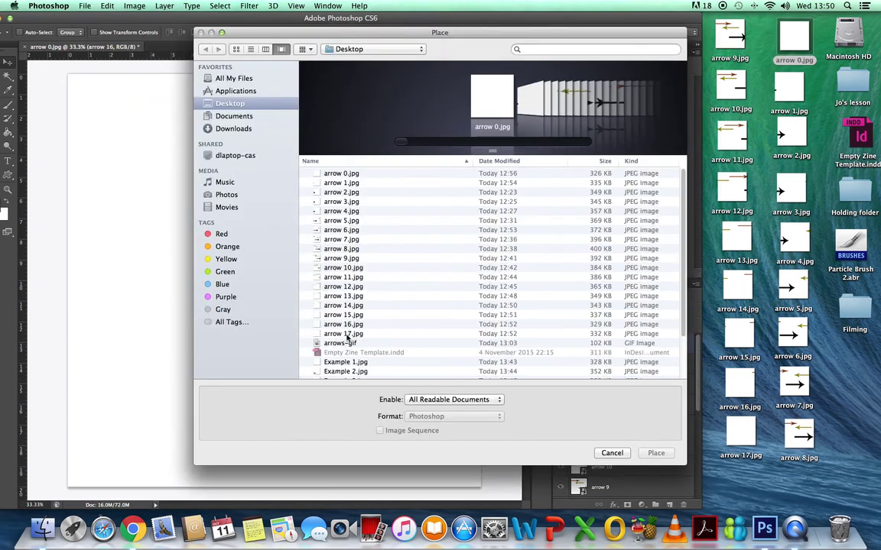
pyautogui.click(346, 334)
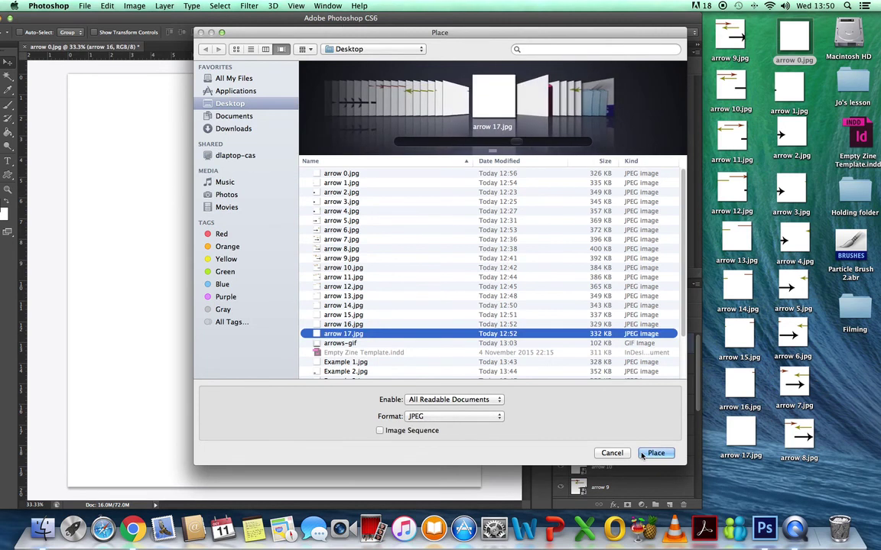
pyautogui.click(656, 453)
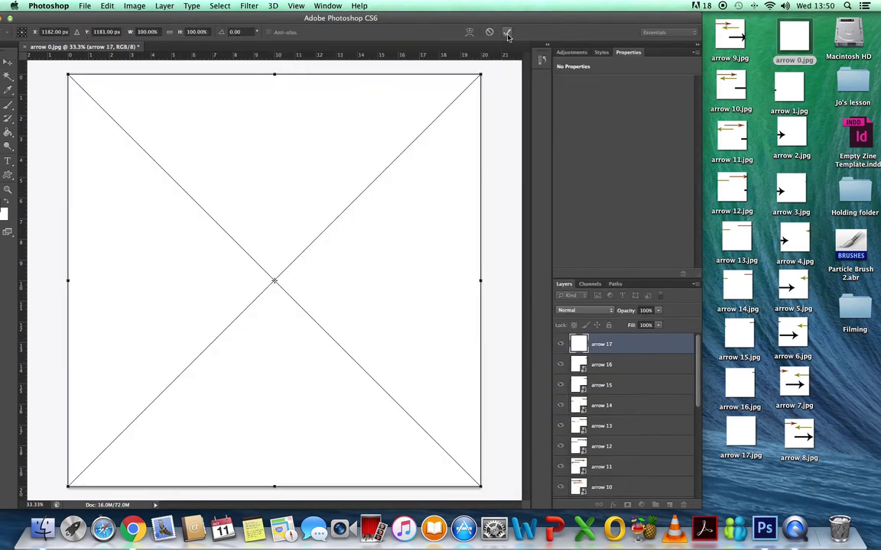
pyautogui.click(507, 33)
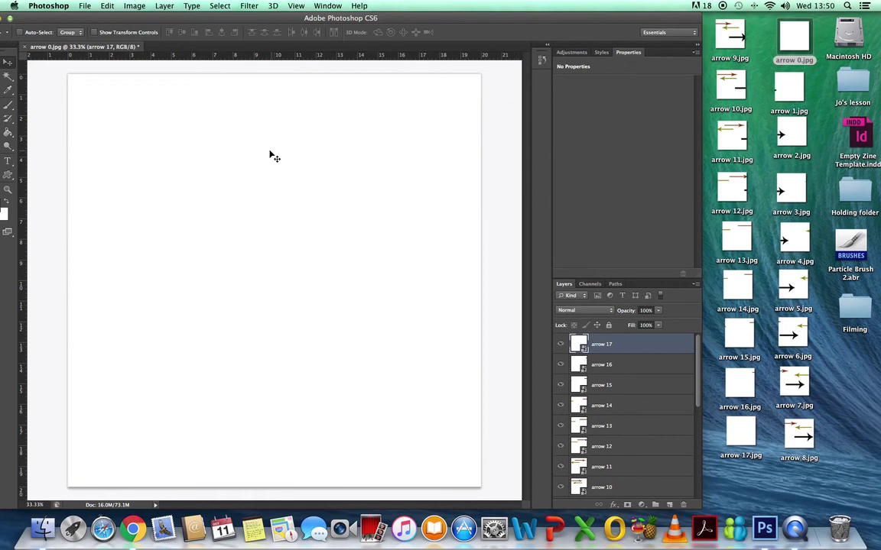
# Step: Show the Timeline and create a frame animation in it
pyautogui.click(328, 6)
pyautogui.click(363, 308)
pyautogui.click(361, 314)
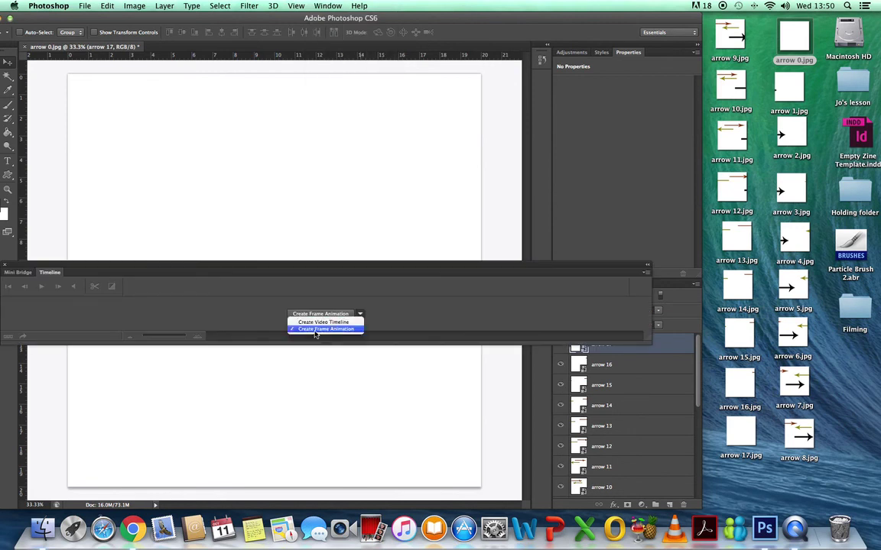
pyautogui.click(328, 329)
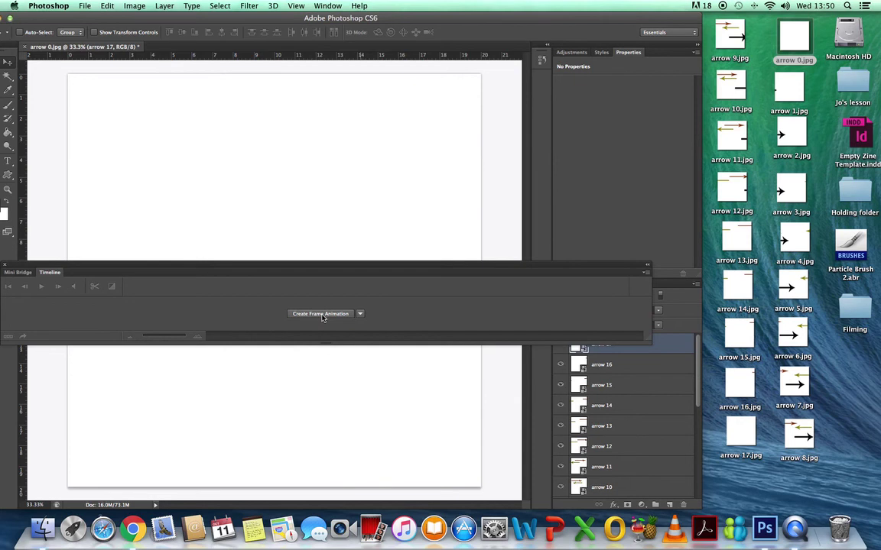
pyautogui.click(322, 317)
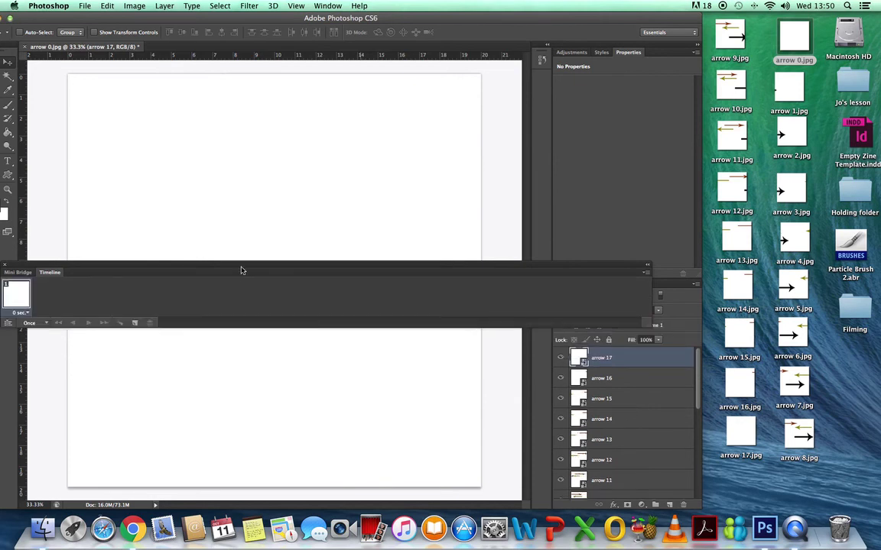
# Step: Move the Timeline clear of the canvas and make animation frames from all the layers
pyautogui.moveTo(252, 269); pyautogui.dragTo(419, 449)
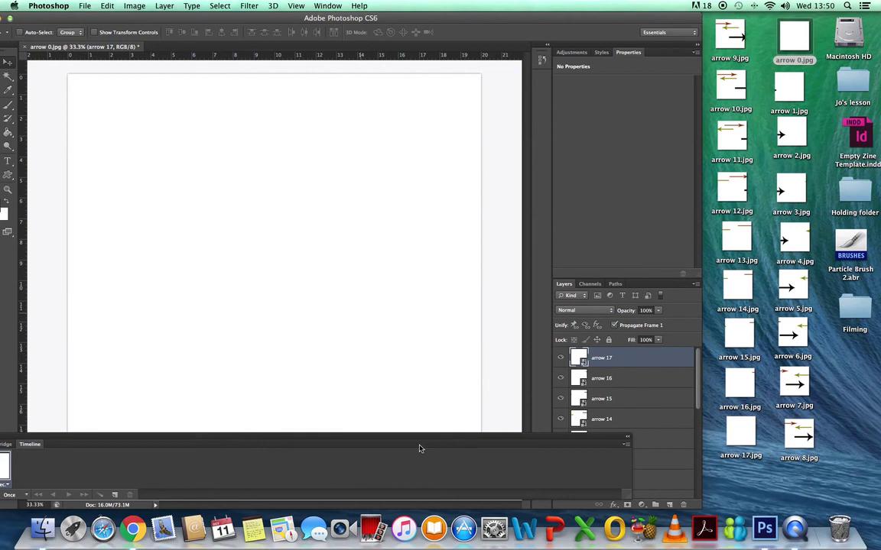
pyautogui.click(626, 447)
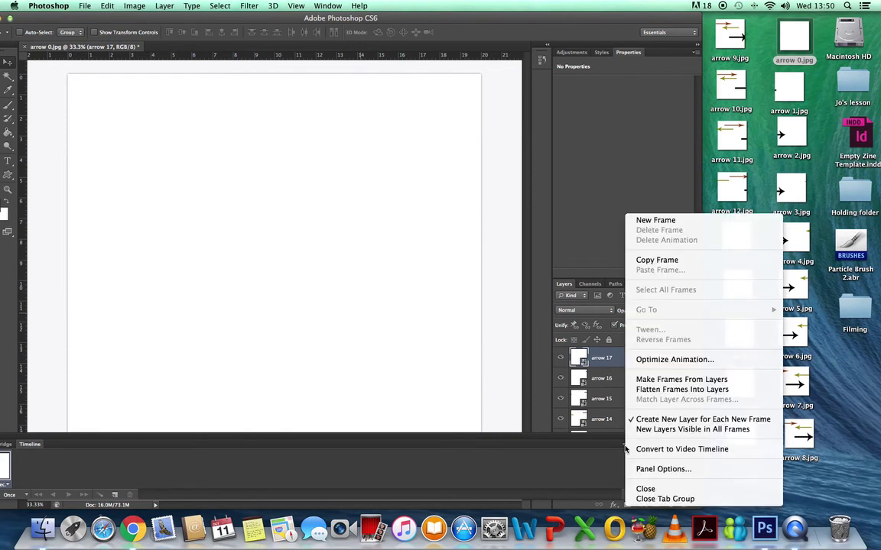
pyautogui.click(664, 380)
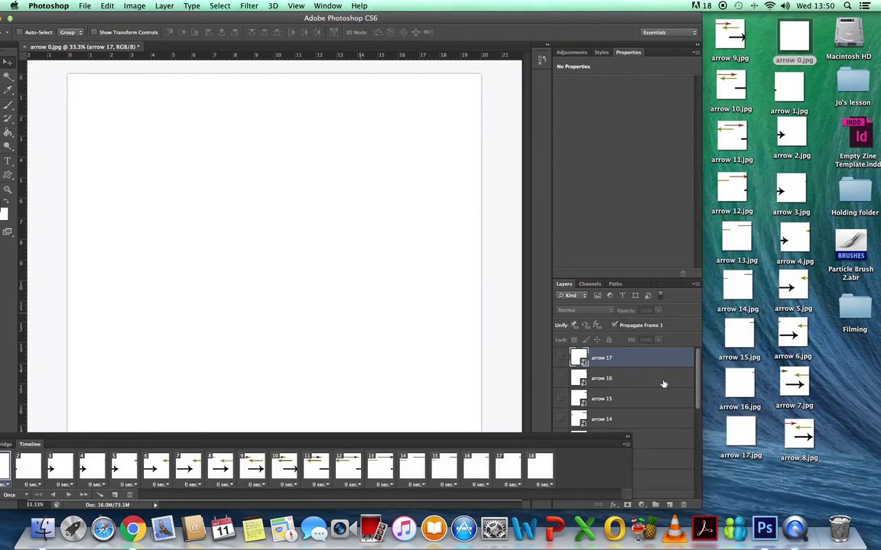
# Step: Select all the animation frames and set their delay to 0.2 seconds
pyautogui.moveTo(430, 440); pyautogui.dragTo(489, 330)
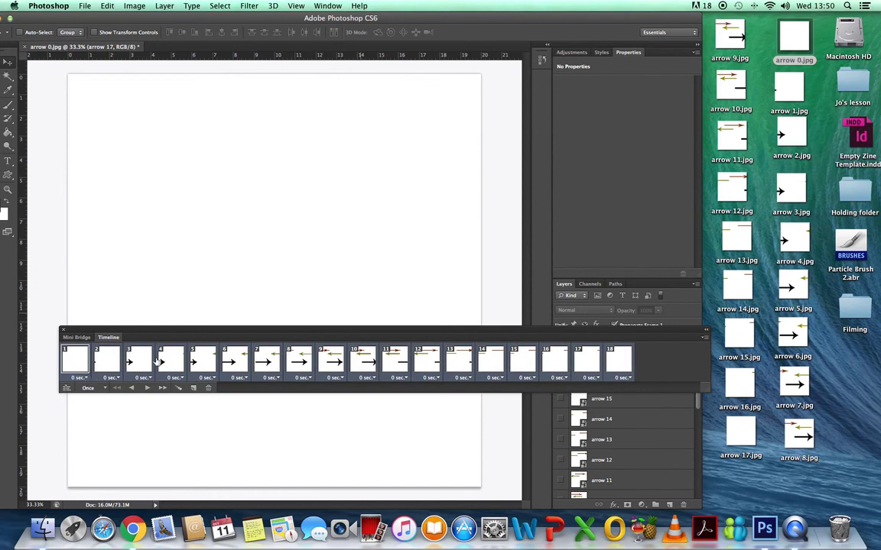
pyautogui.click(88, 380)
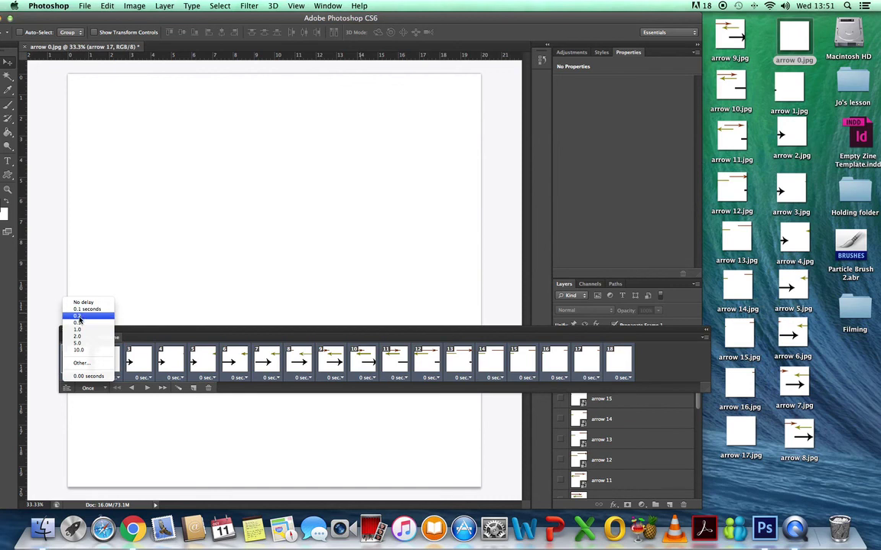
pyautogui.click(80, 317)
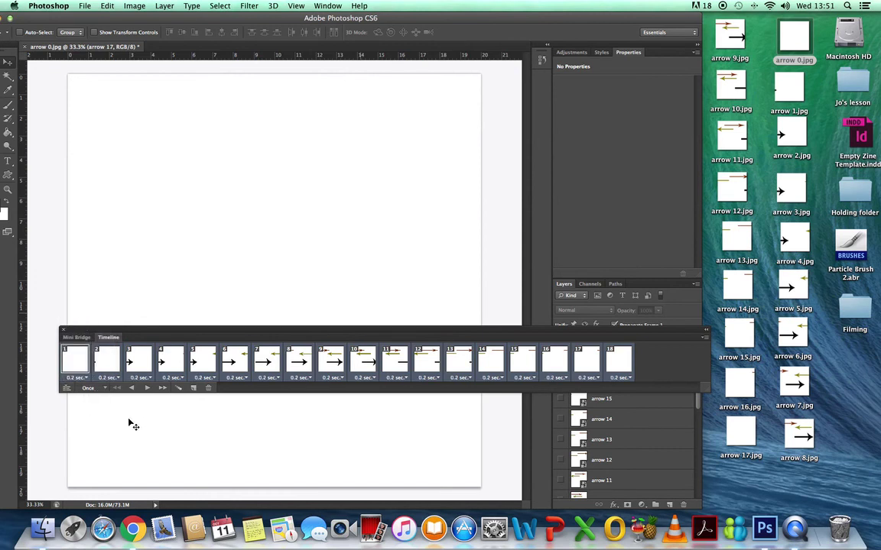
# Step: Set the animation to loop Forever and play it through as a preview
pyautogui.click(104, 389)
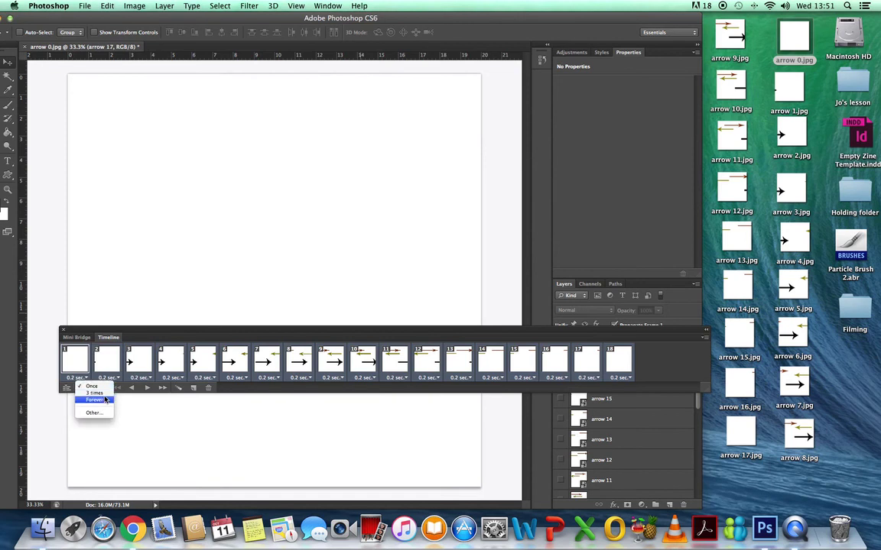
pyautogui.click(102, 401)
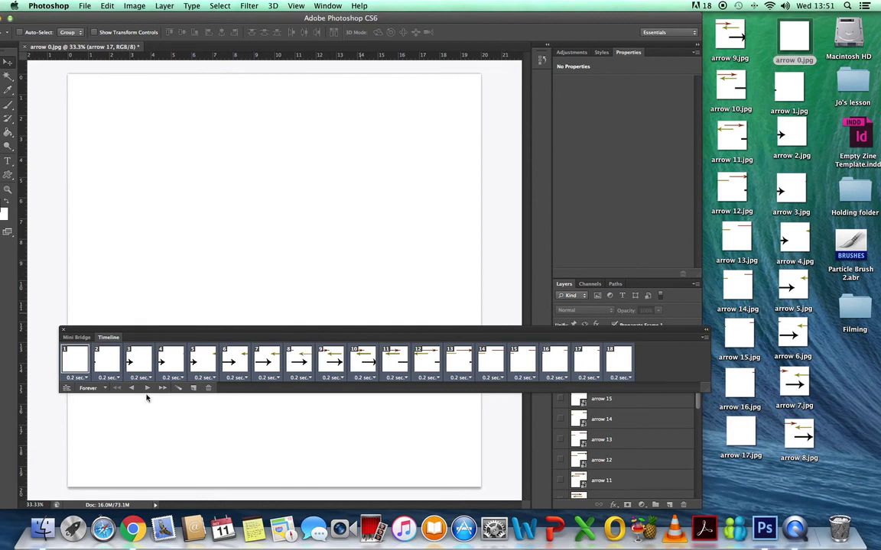
pyautogui.moveTo(237, 332); pyautogui.dragTo(220, 434)
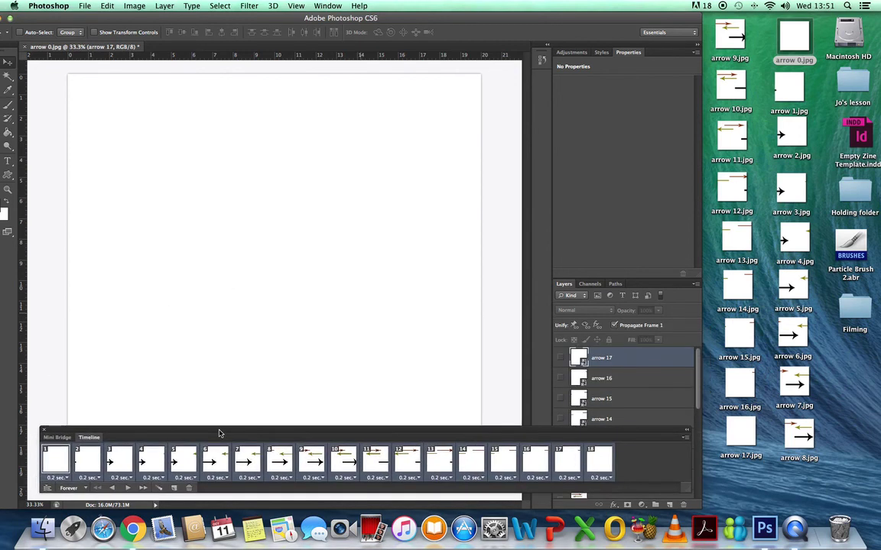
pyautogui.click(128, 490)
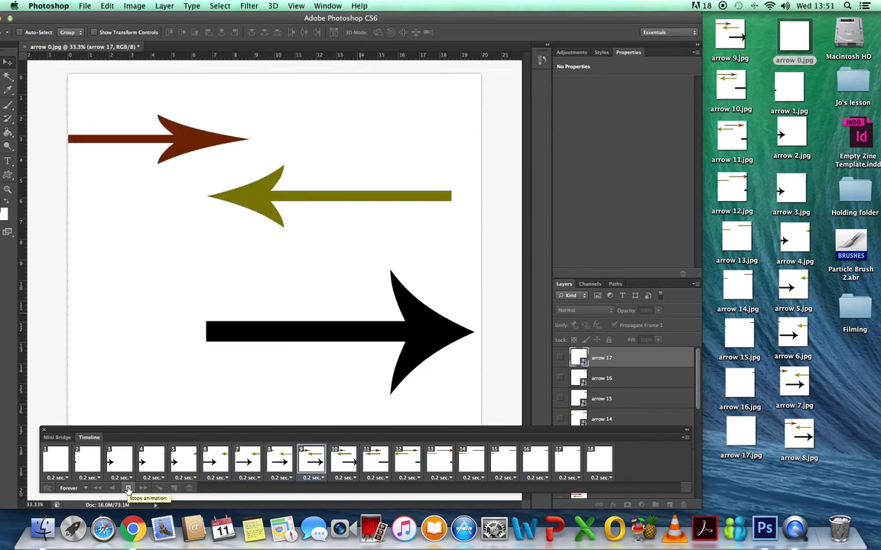
pyautogui.click(128, 490)
# Step: Set the delay of frame 1 to 0.1 seconds and preview the animation
pyautogui.click(66, 478)
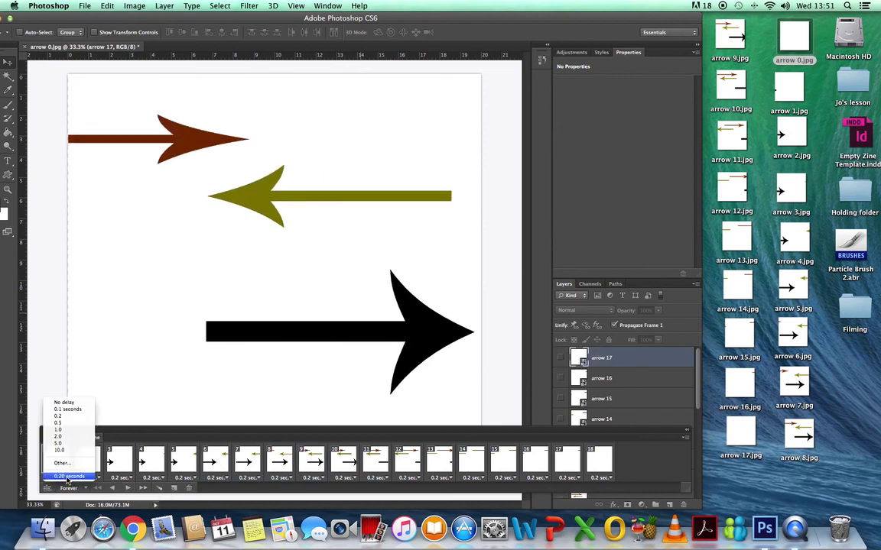
pyautogui.click(65, 409)
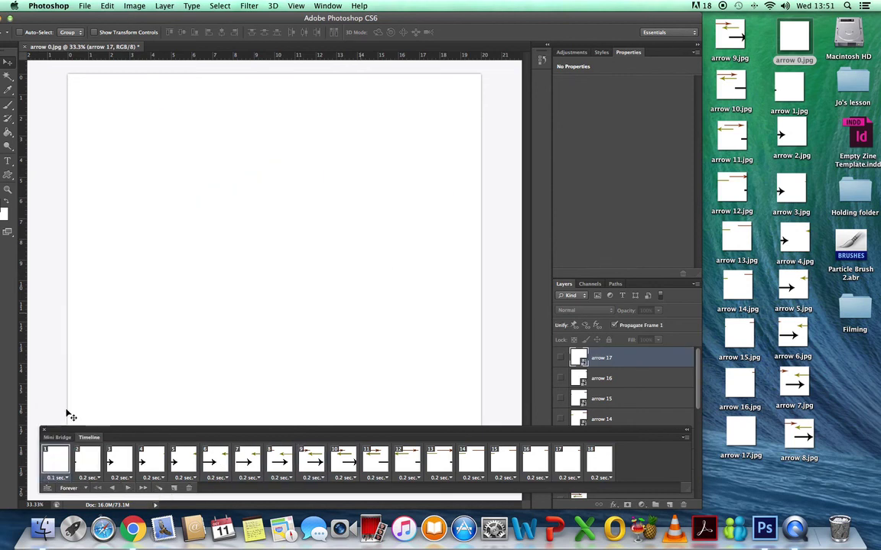
pyautogui.click(128, 489)
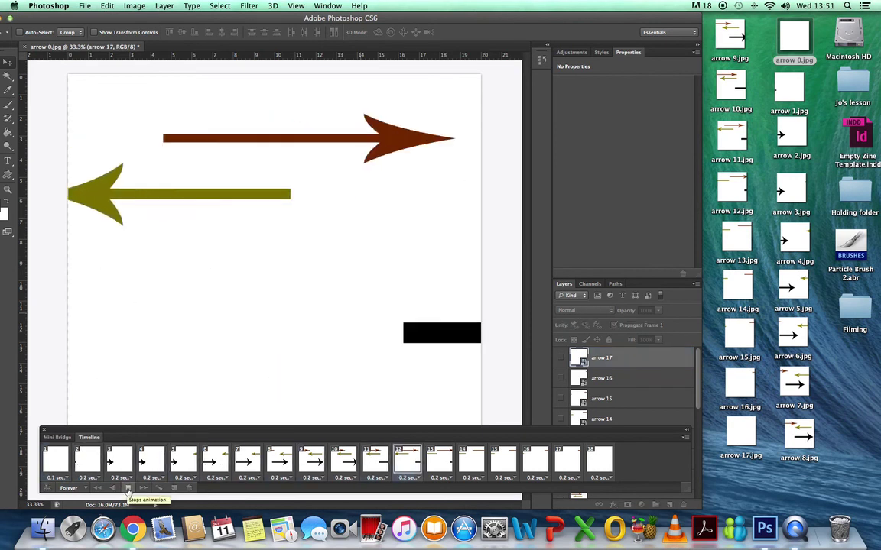
pyautogui.click(113, 484)
# Step: Set the delay of frame 1 to 2.0 seconds and play the animation
pyautogui.click(57, 478)
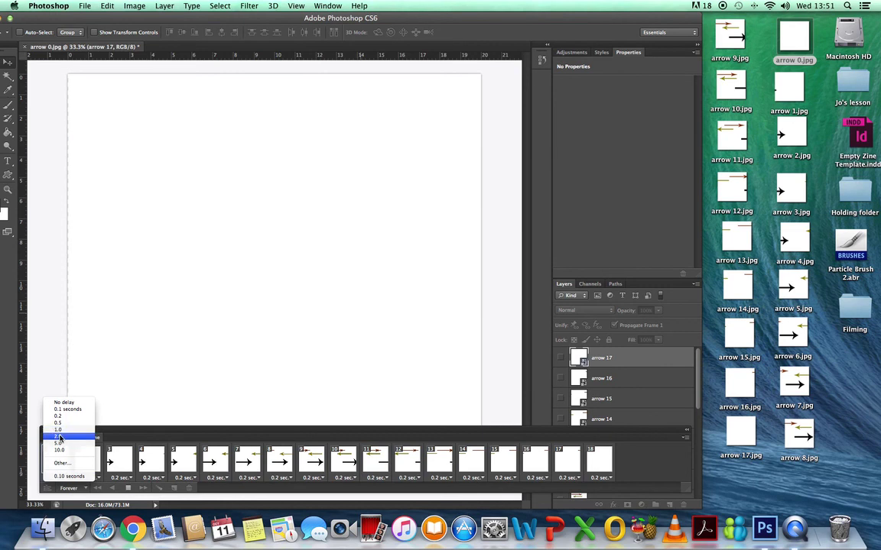
pyautogui.click(60, 436)
pyautogui.click(129, 489)
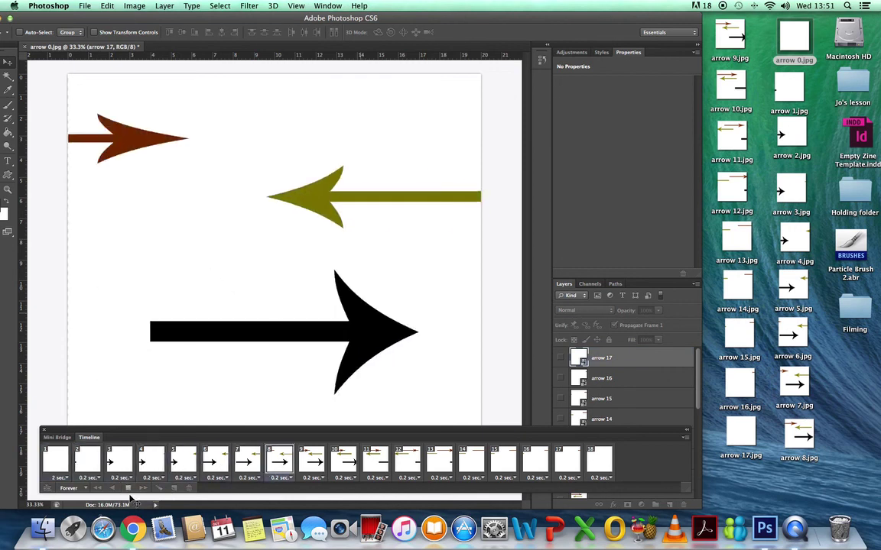
# Step: Set the delay of frame 1 to 0.2 seconds, then play the animation and stop it
pyautogui.click(67, 478)
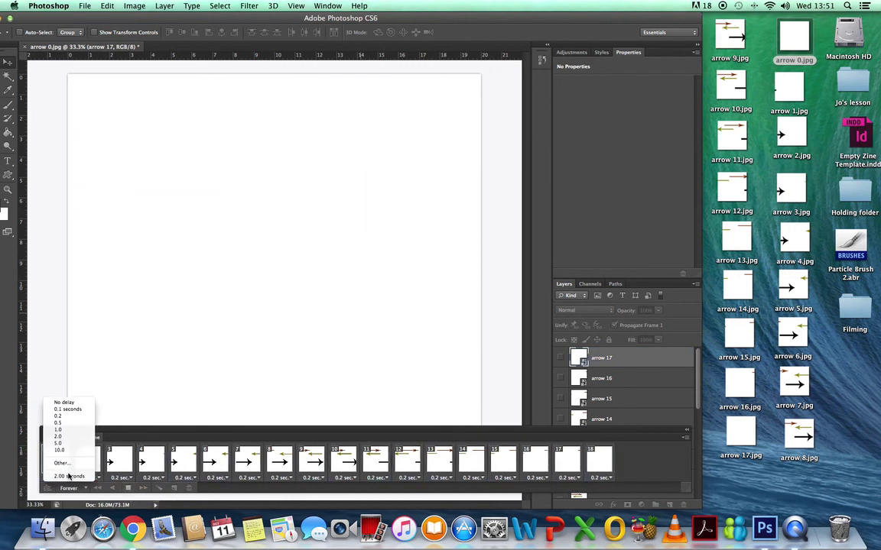
pyautogui.click(62, 417)
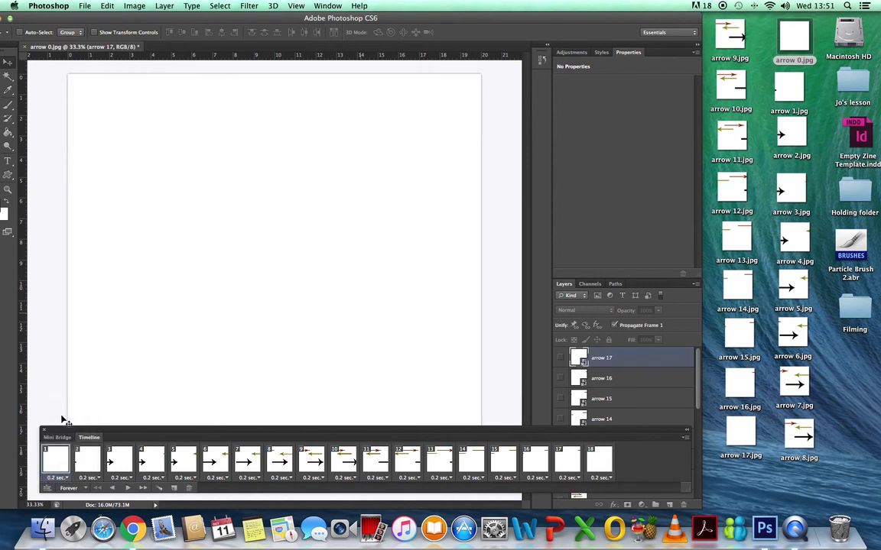
pyautogui.click(128, 489)
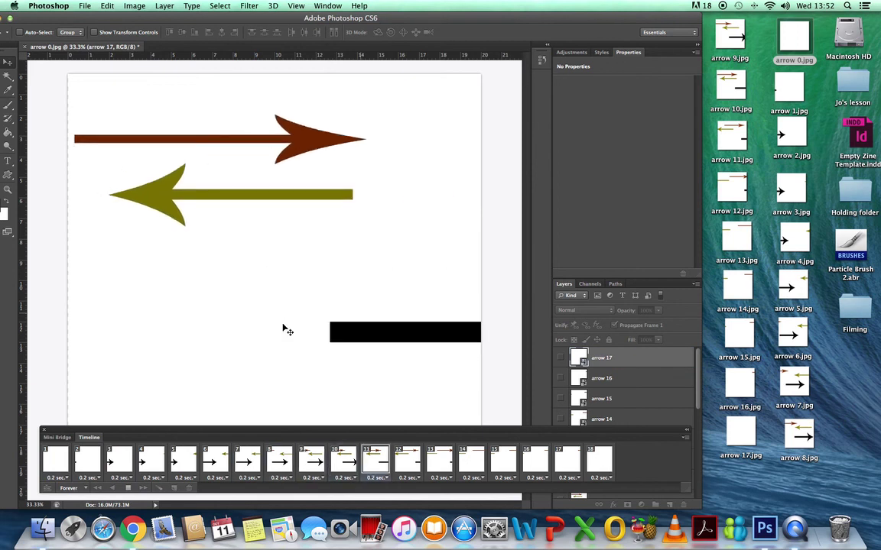
pyautogui.click(128, 488)
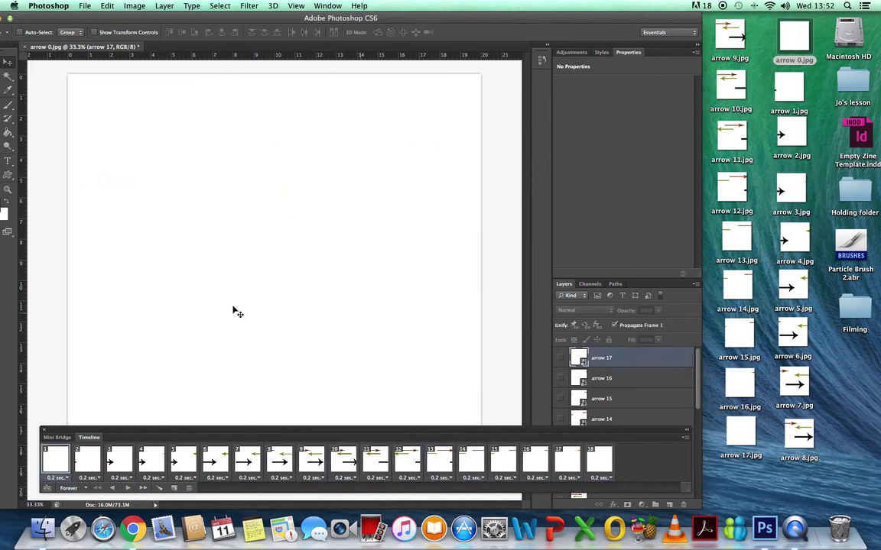
# Step: Start a Save for Web export of the animation as GIF and set the image width to 1200 px
pyautogui.click(85, 6)
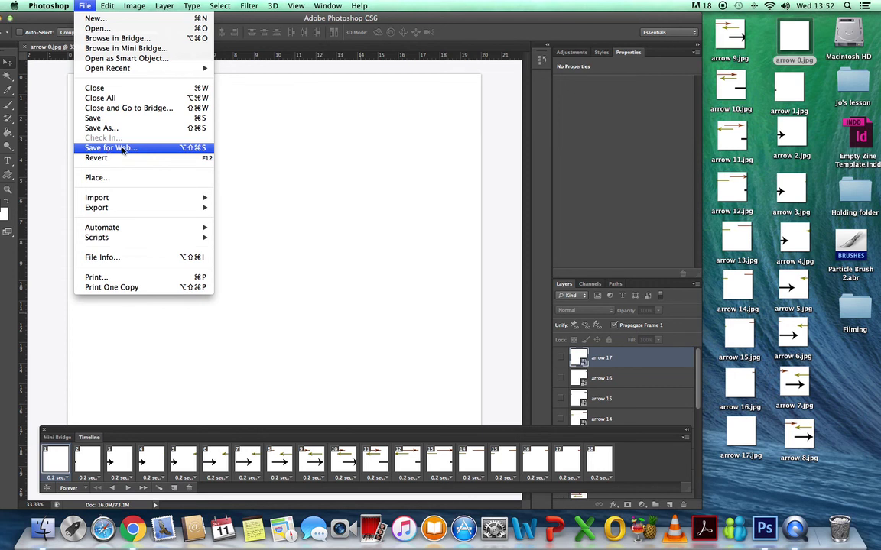
pyautogui.click(122, 150)
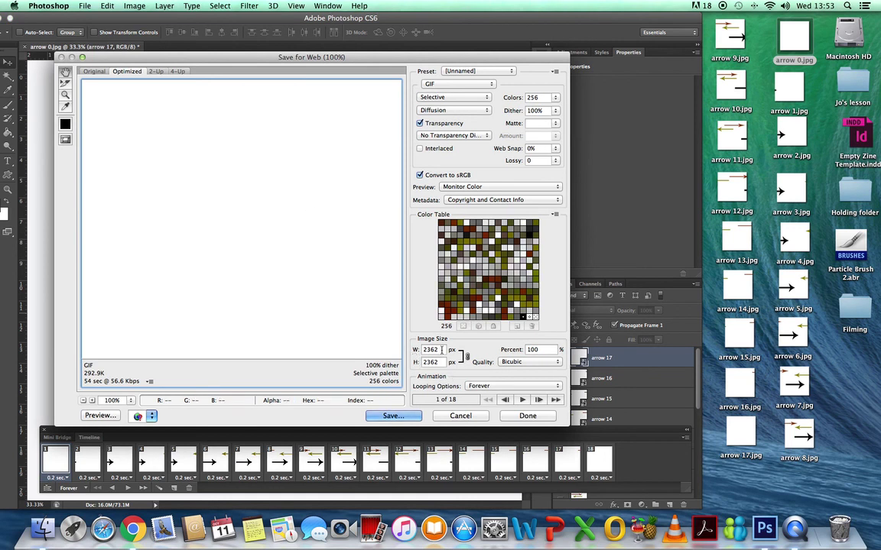
pyautogui.doubleClick(441, 349)
pyautogui.press('BackSpace')
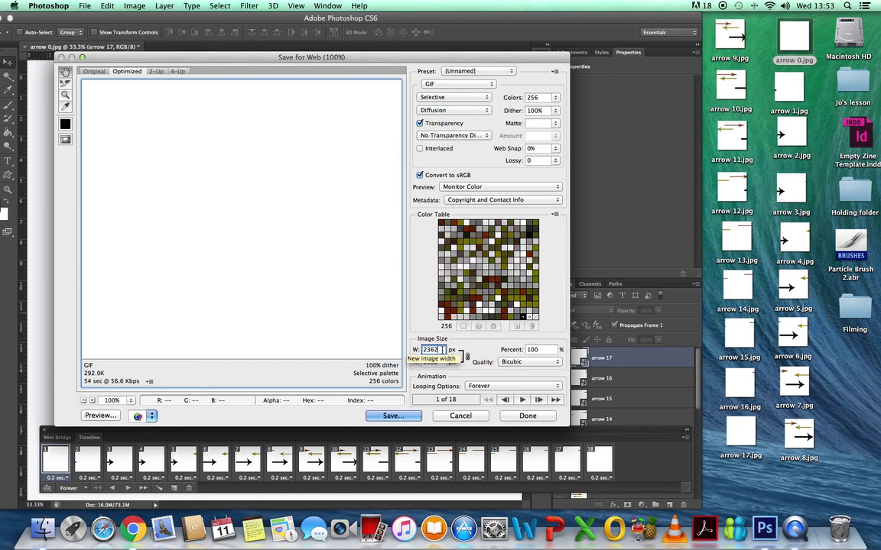
pyautogui.write('12')
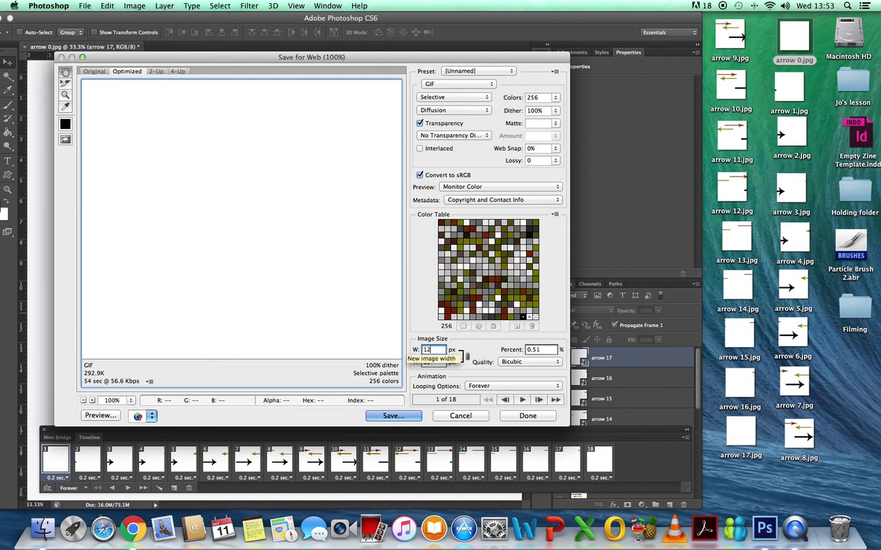
pyautogui.write('00')
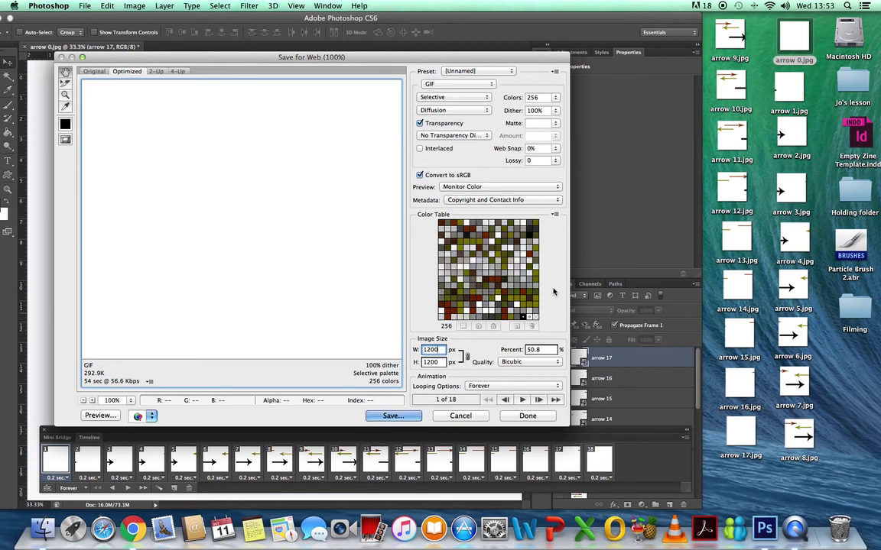
# Step: Save the optimized GIF to the Desktop as Final Arrow.gif and move the program window aside to uncover the desktop files
pyautogui.click(389, 416)
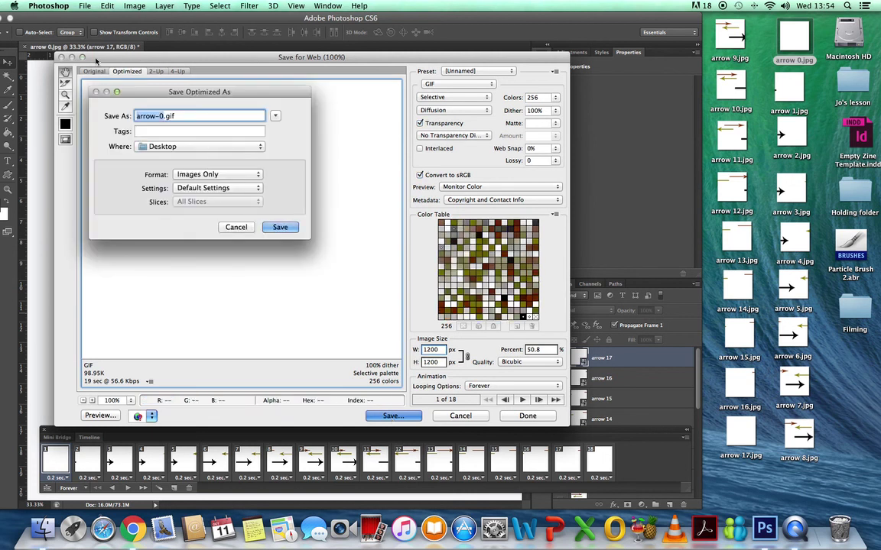
pyautogui.click(160, 117)
pyautogui.press('BackSpace')
pyautogui.press('BackSpace')
pyautogui.press('BackSpace')
pyautogui.press('BackSpace')
pyautogui.press('BackSpace')
pyautogui.press('BackSpace')
pyautogui.press('BackSpace')
pyautogui.write('Final Arrow')
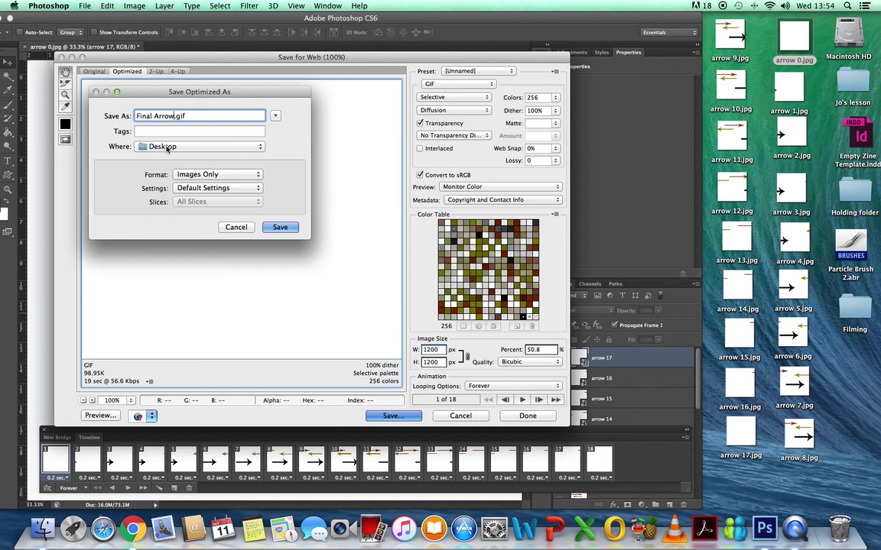
pyautogui.click(281, 228)
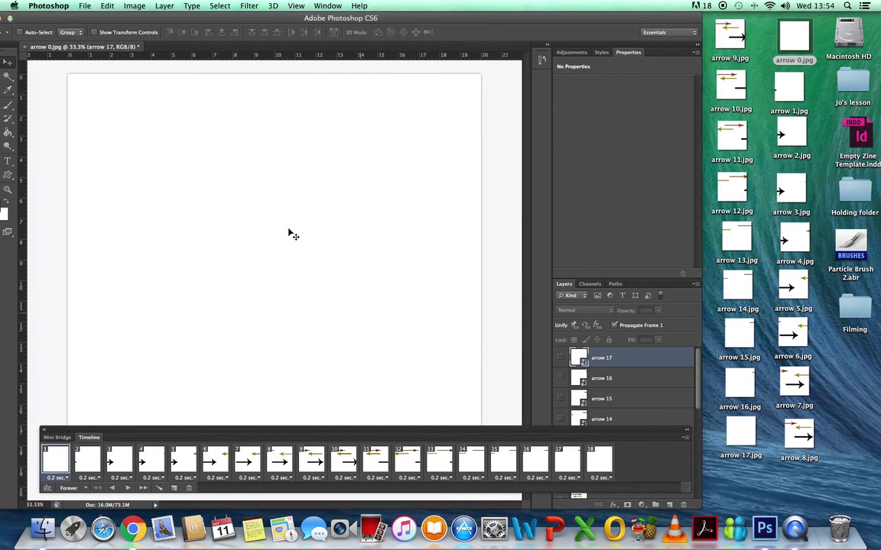
pyautogui.moveTo(386, 19); pyautogui.dragTo(254, 39)
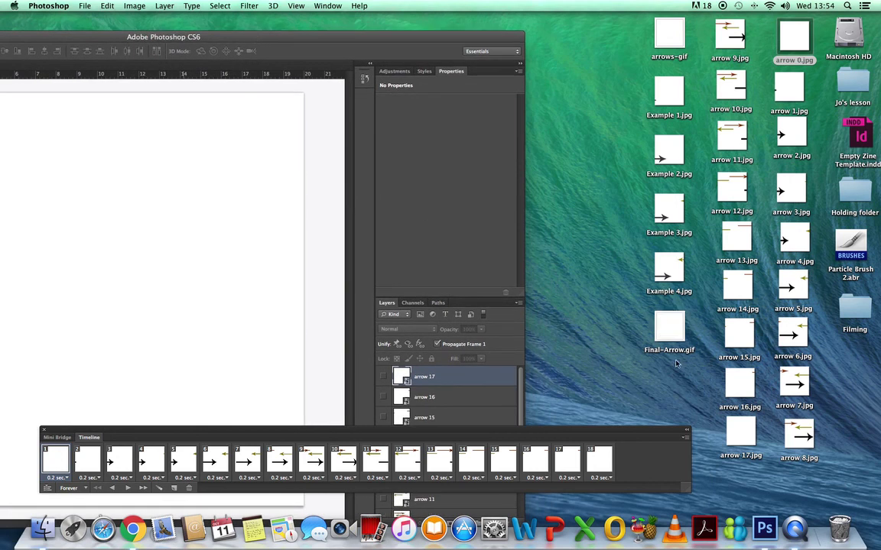